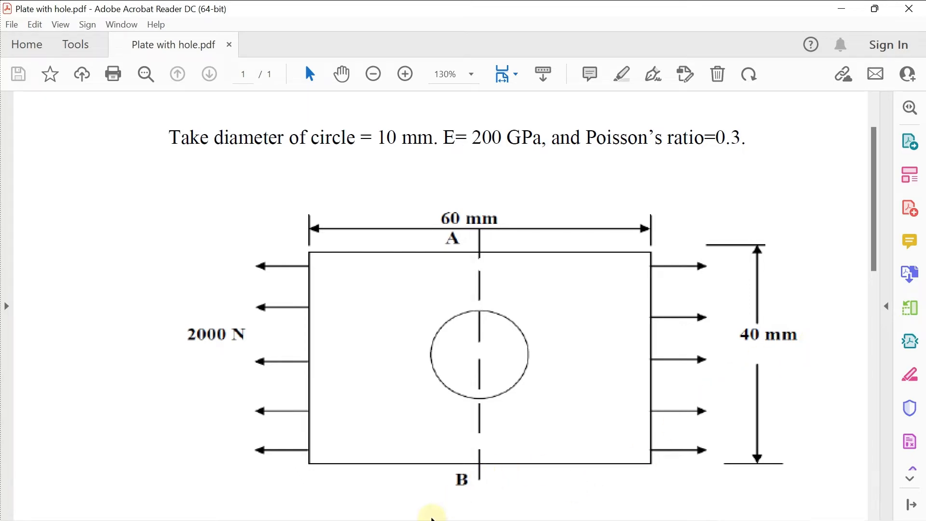
Switch to the ANSYS Mechanical APDL Product Launcher, set the job name to "Plate with hole" and run the session.
mouse_move(338, 505)
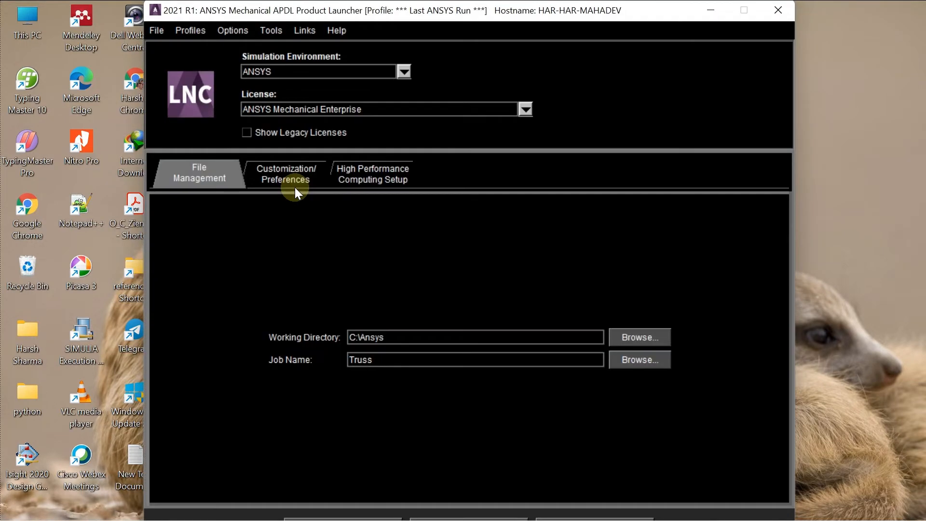
click(388, 362)
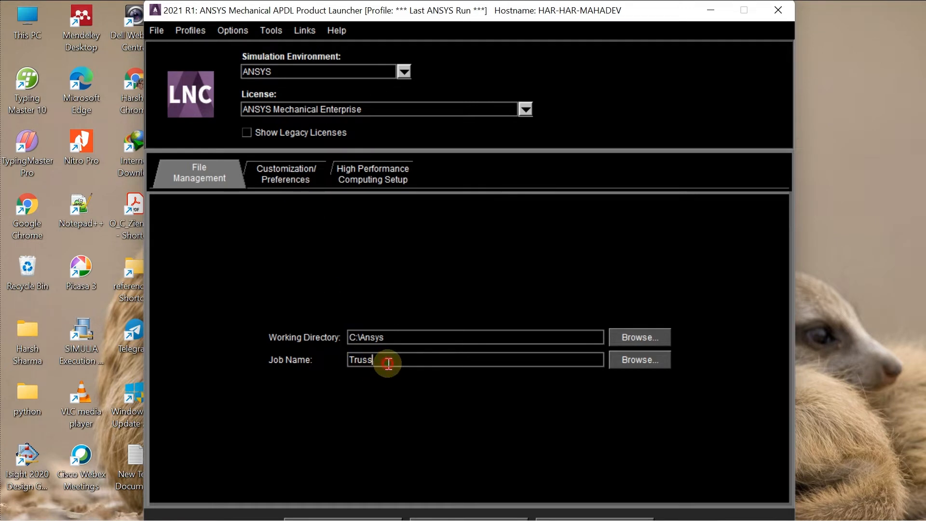
key(BackSpace)
key(BackSpace)
key(BackSpace)
key(BackSpace)
key(BackSpace)
text(Plate)
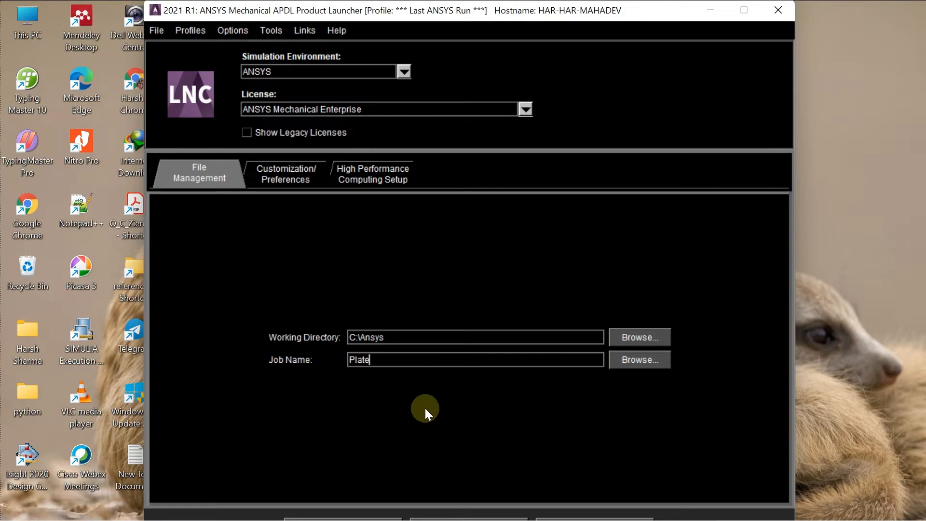
text( with hole)
click(396, 519)
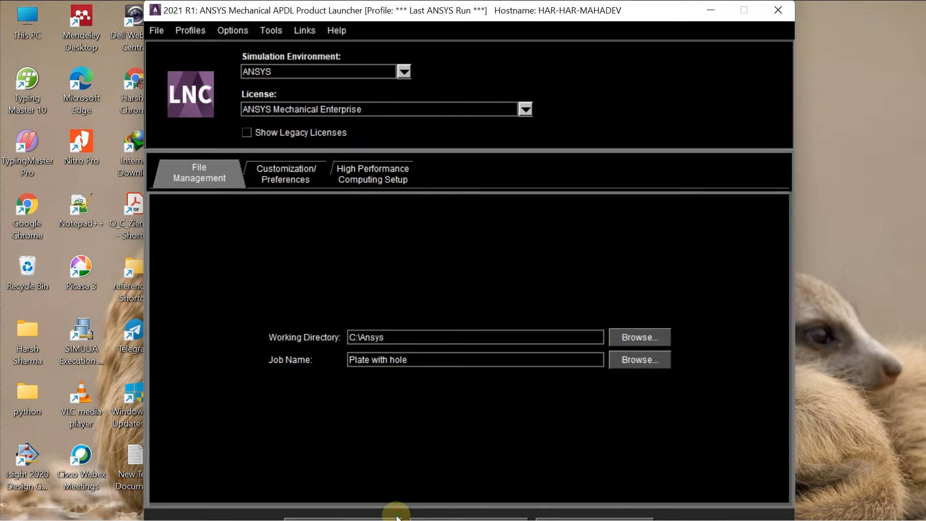
click(396, 517)
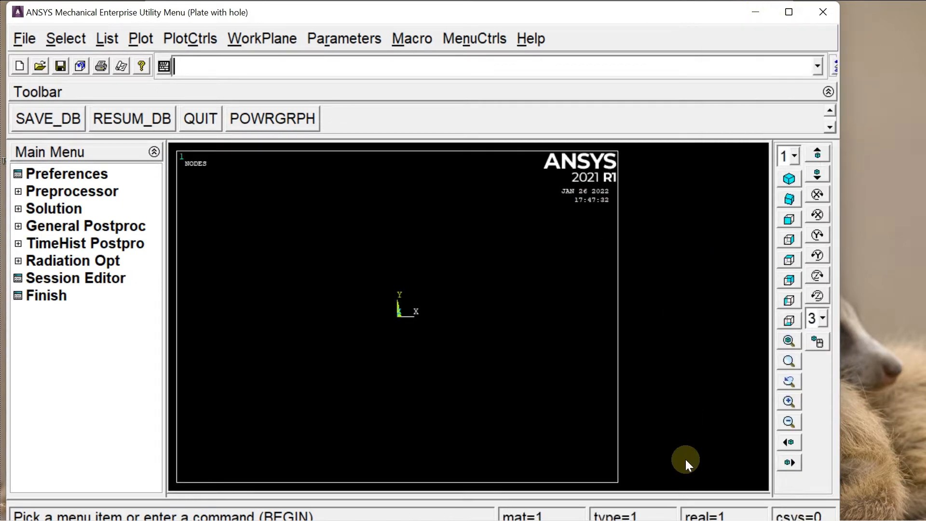
click(723, 503)
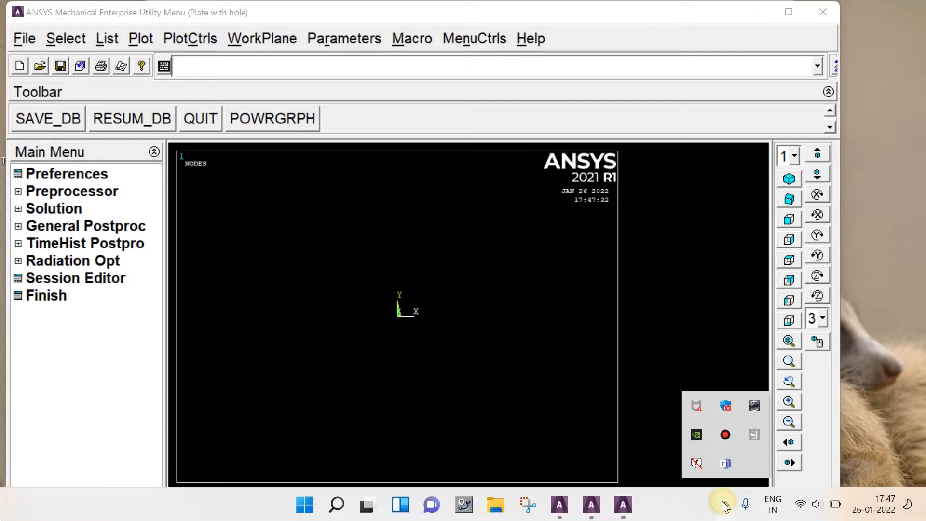
click(726, 435)
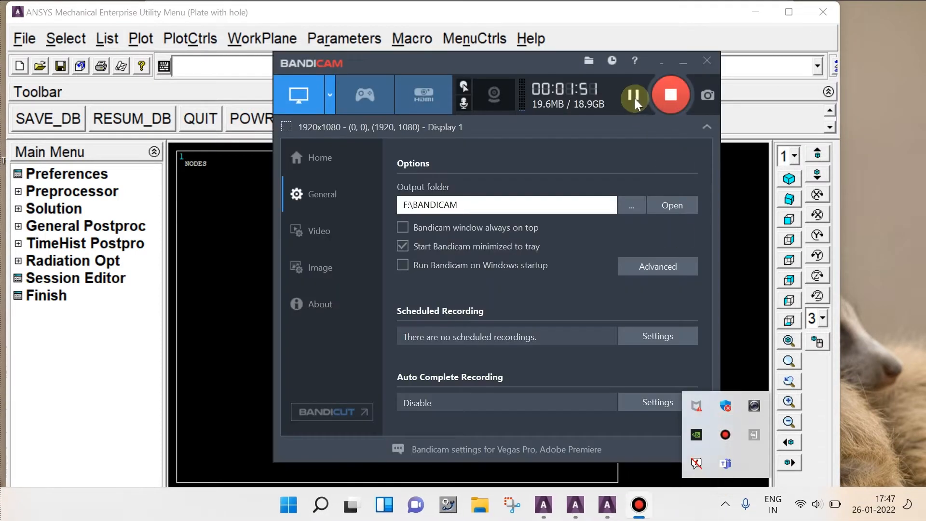
click(661, 60)
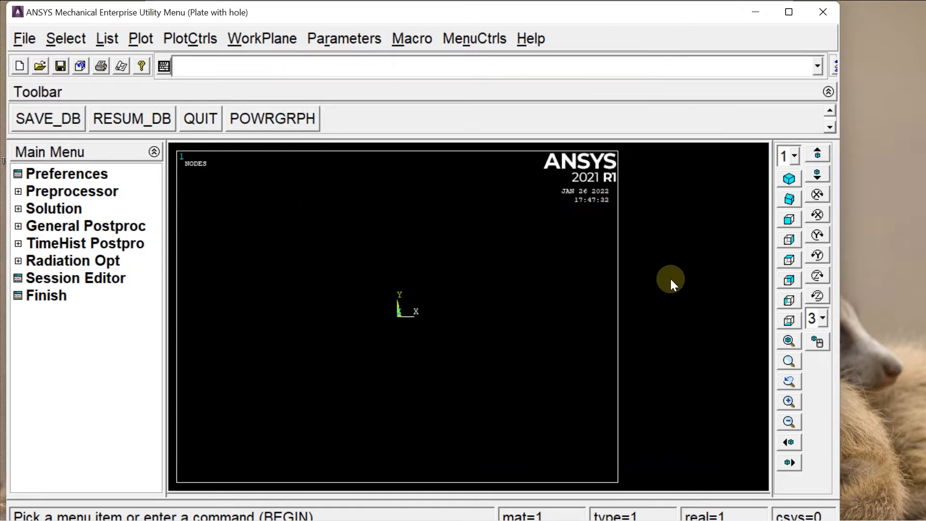
Maximize the ANSYS window and set the GUI filtering preferences to the Structural discipline.
click(790, 11)
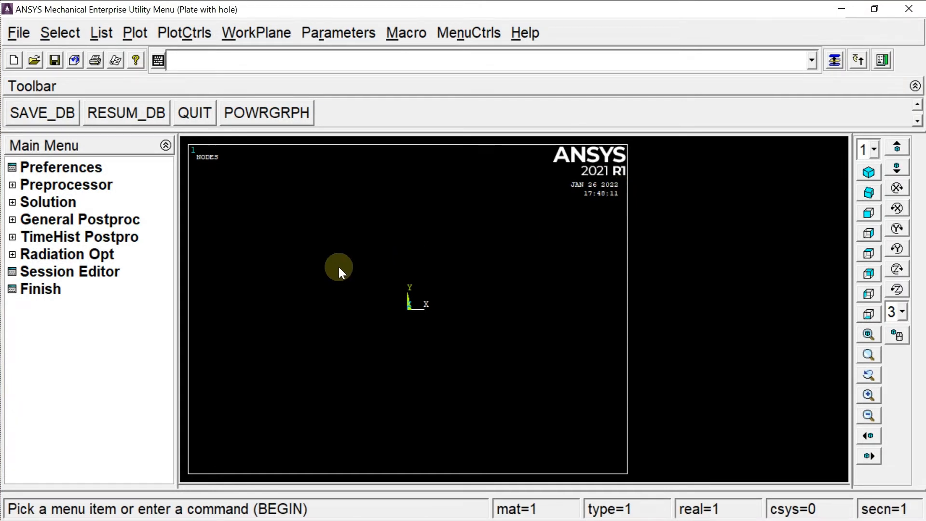
click(76, 167)
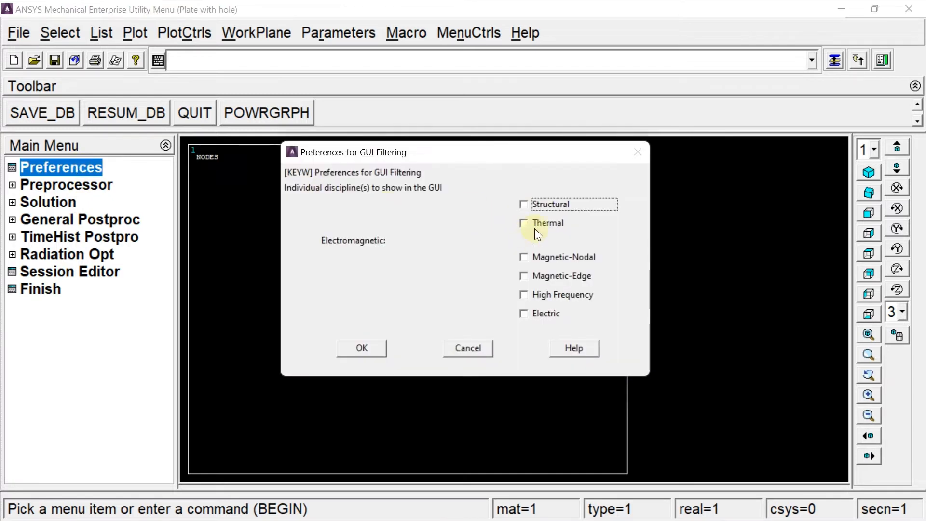
click(544, 204)
click(373, 347)
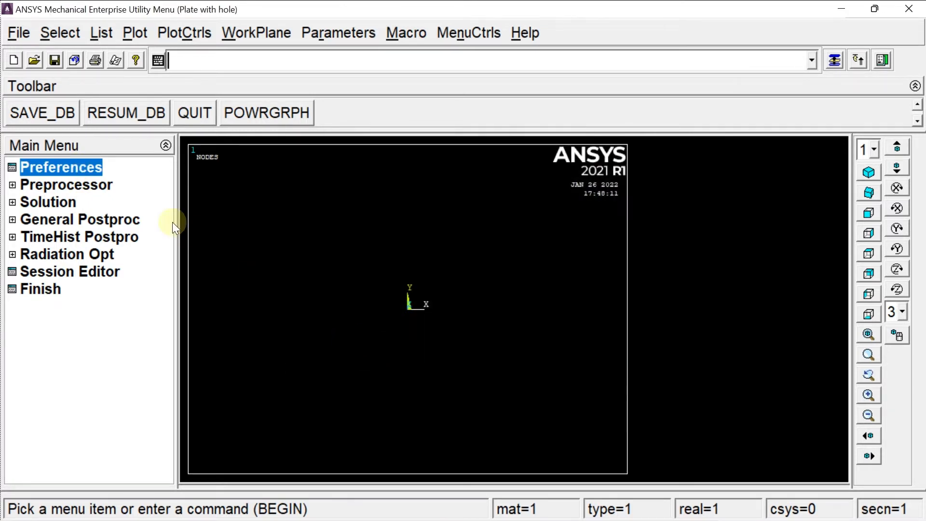
Add the structural solid element Quad 4 node 182 as element type 1.
click(94, 185)
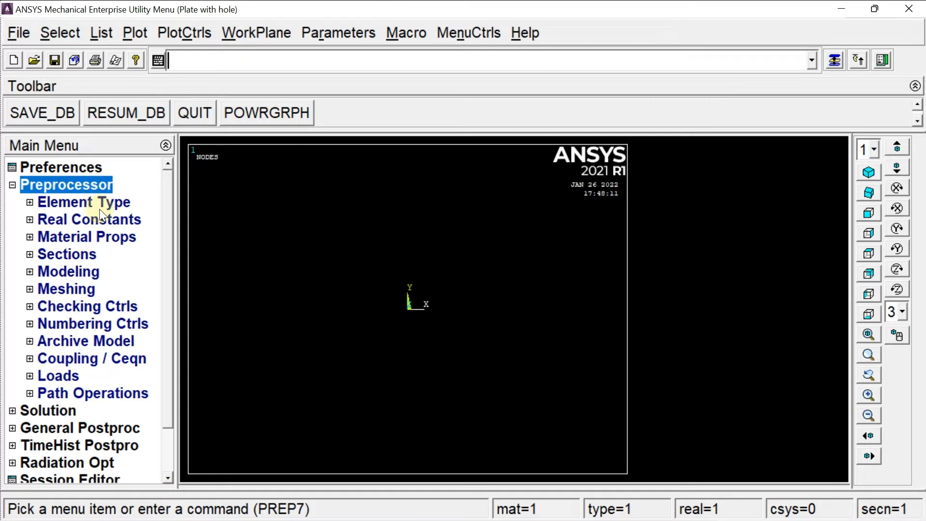
click(98, 208)
click(114, 219)
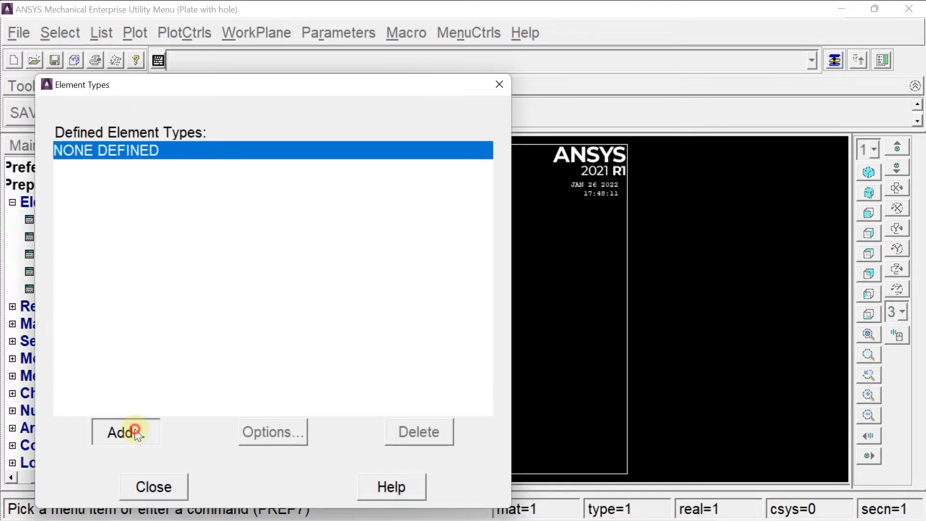
click(133, 431)
click(518, 251)
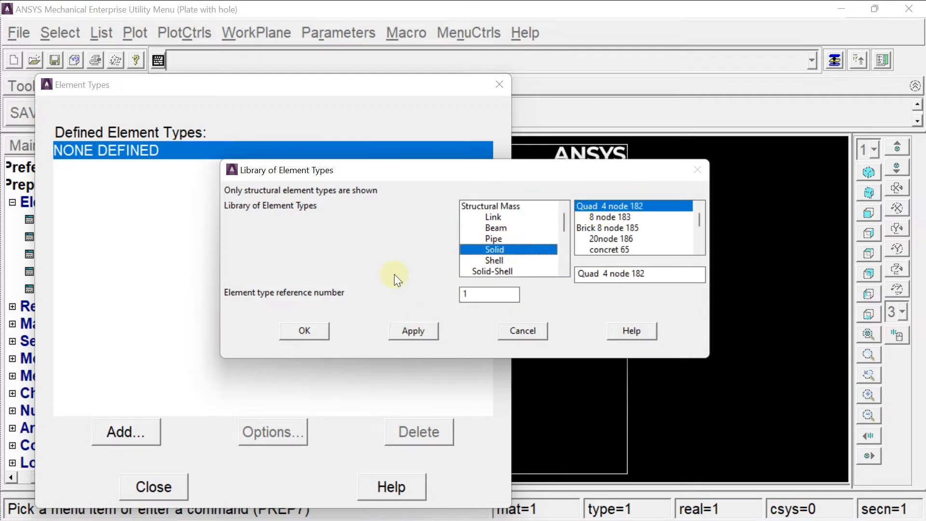
click(316, 330)
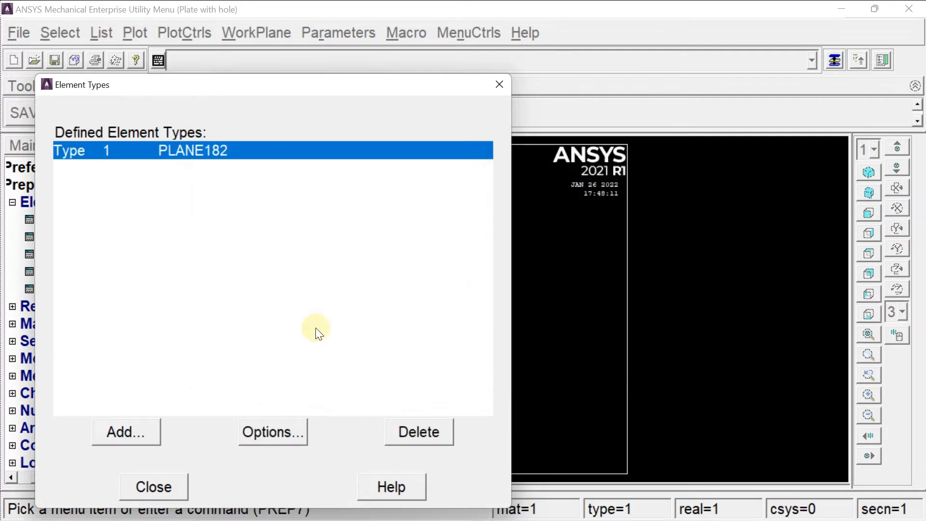
Set the PLANE182 element behavior to Plane strs w/thk and close the element type definitions.
click(284, 426)
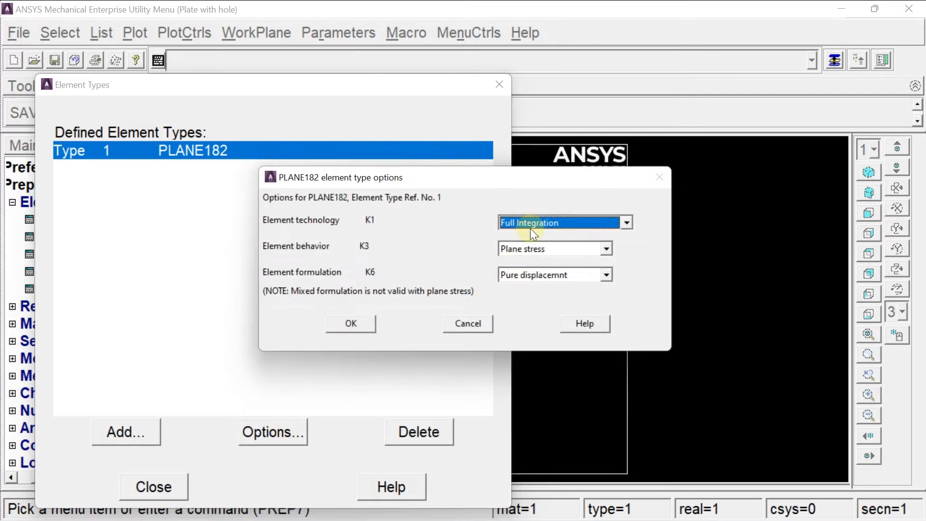
click(546, 248)
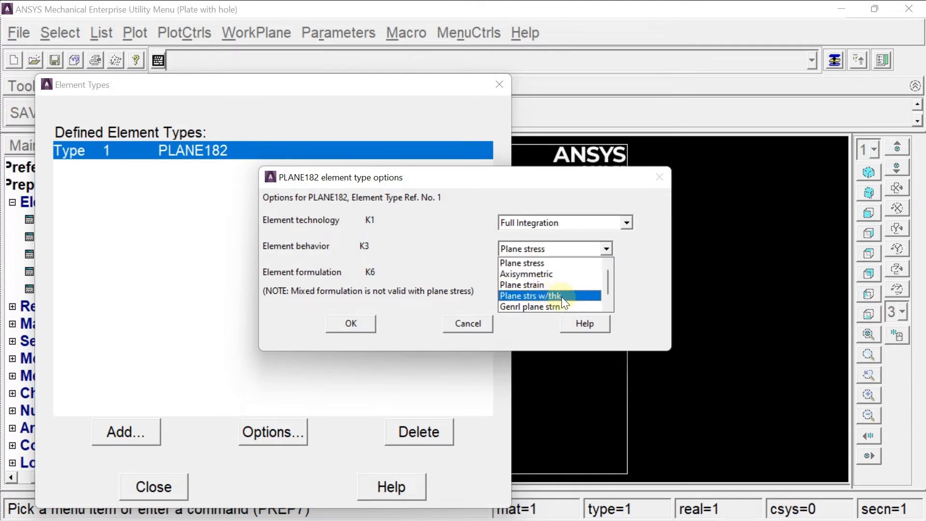
click(561, 297)
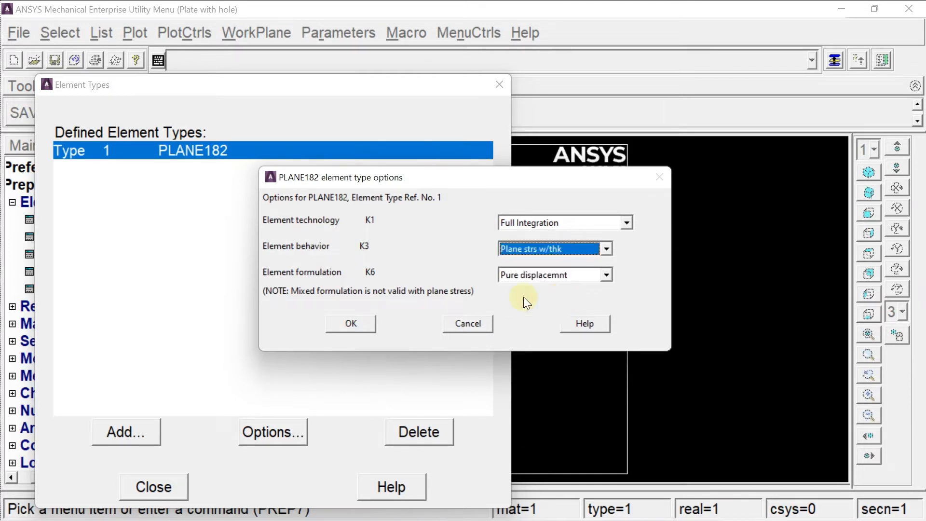
click(357, 326)
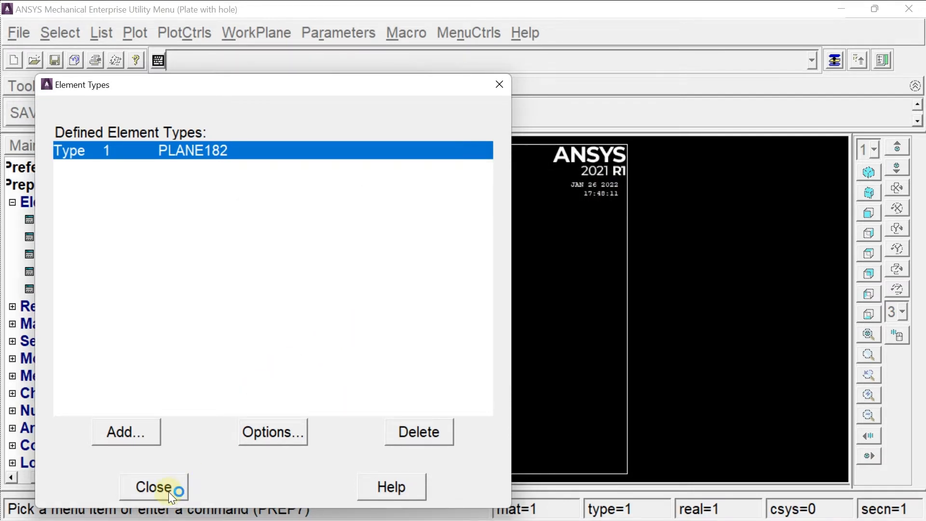
click(153, 486)
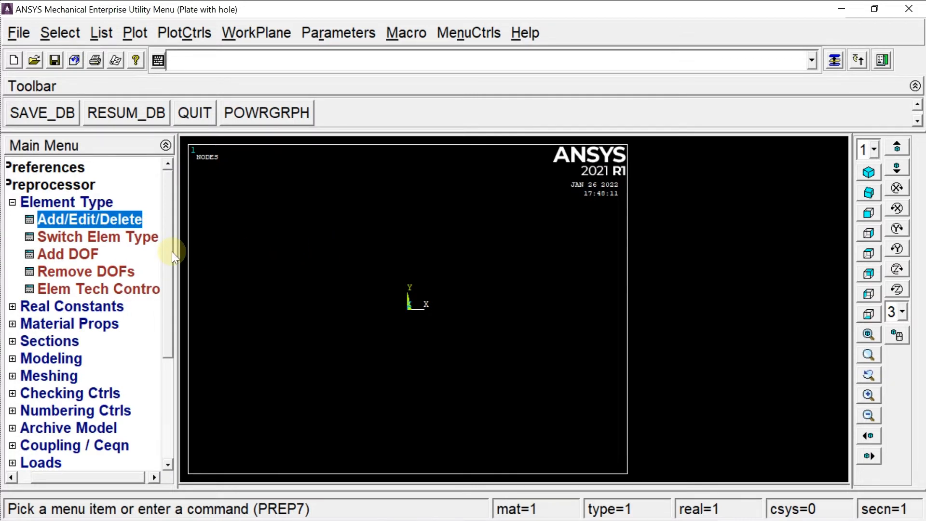
Add real constant set 1 for PLANE182 with a thickness of 1.
click(93, 306)
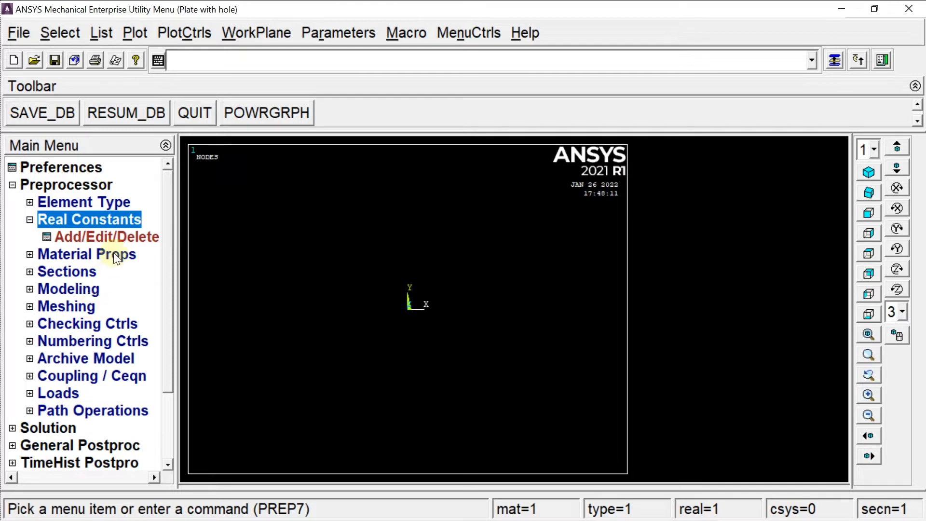
click(112, 237)
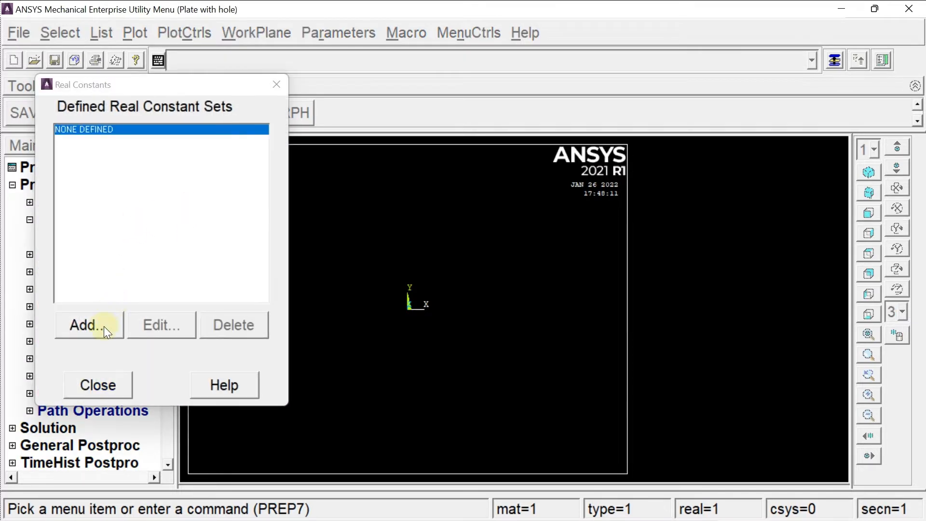
click(102, 325)
click(104, 385)
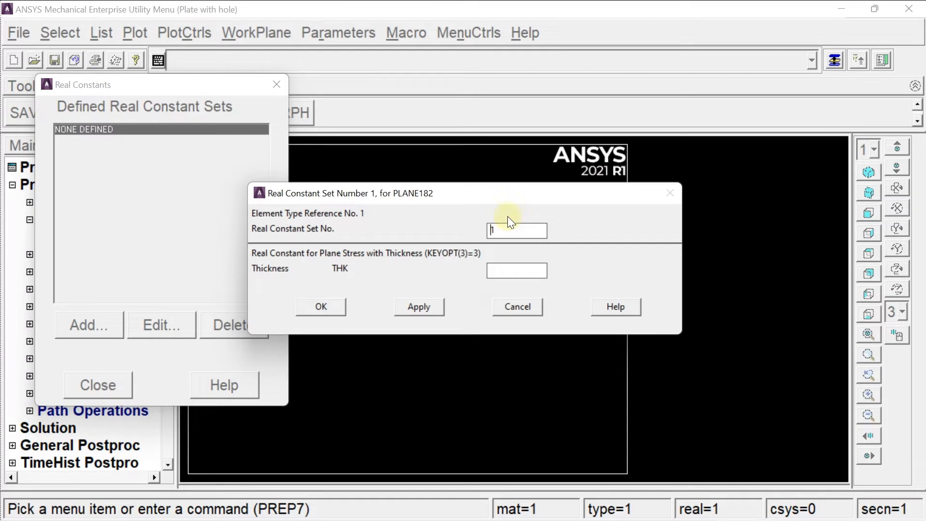
click(537, 271)
text(1)
click(318, 311)
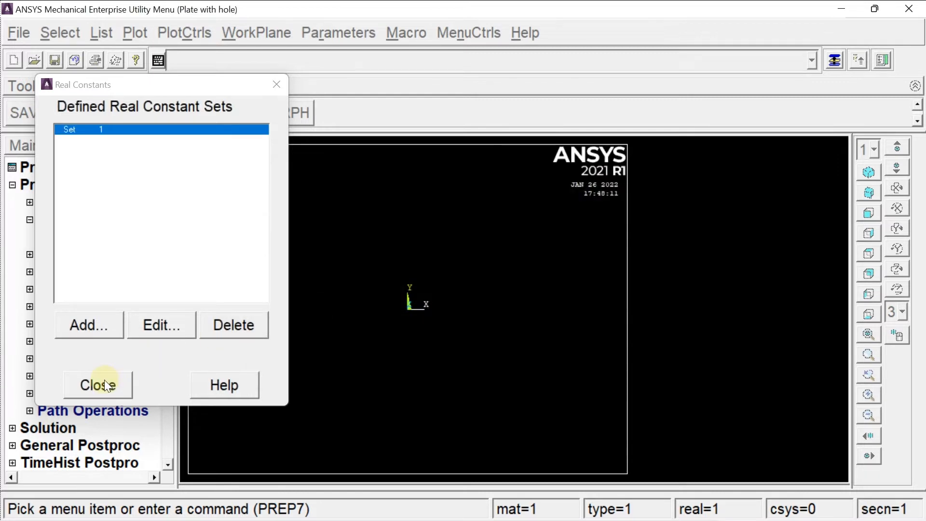
click(104, 380)
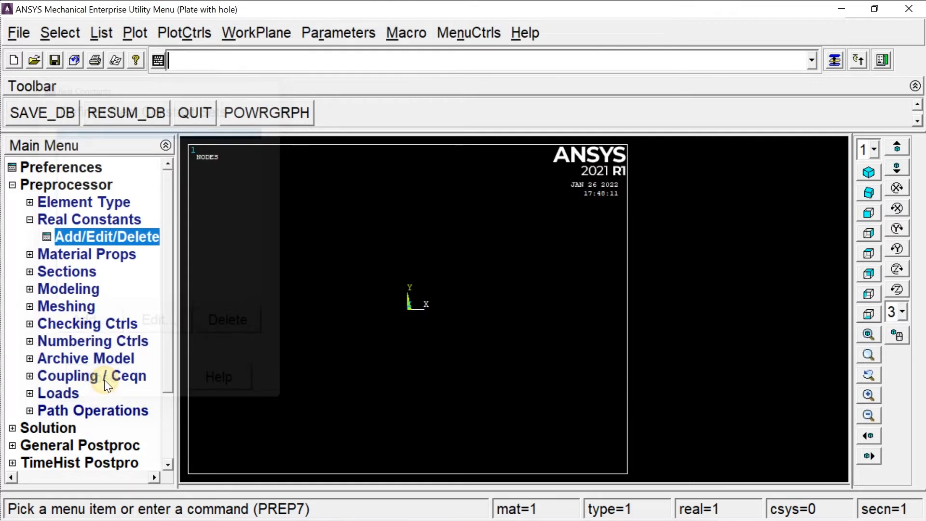
Define material 1 as structural linear elastic isotropic with EX 2e11 and PRXY 0.3.
click(112, 252)
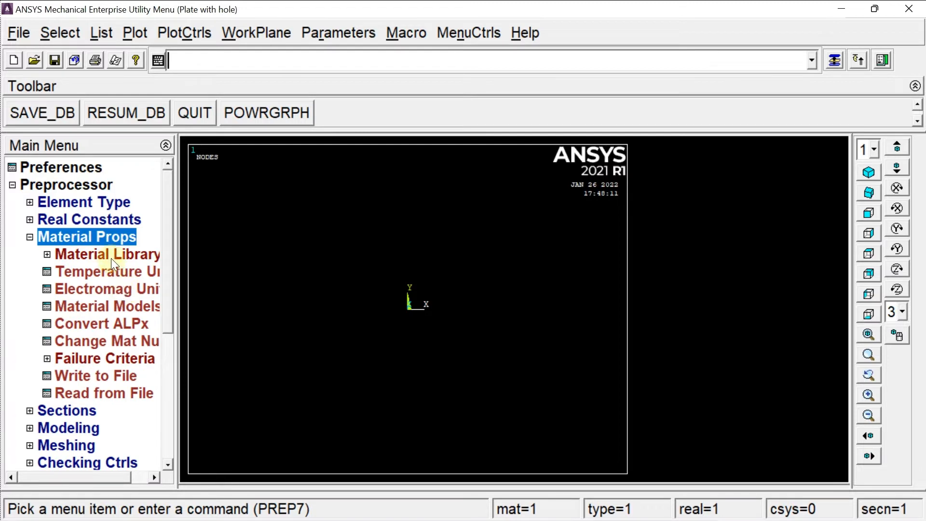
click(99, 307)
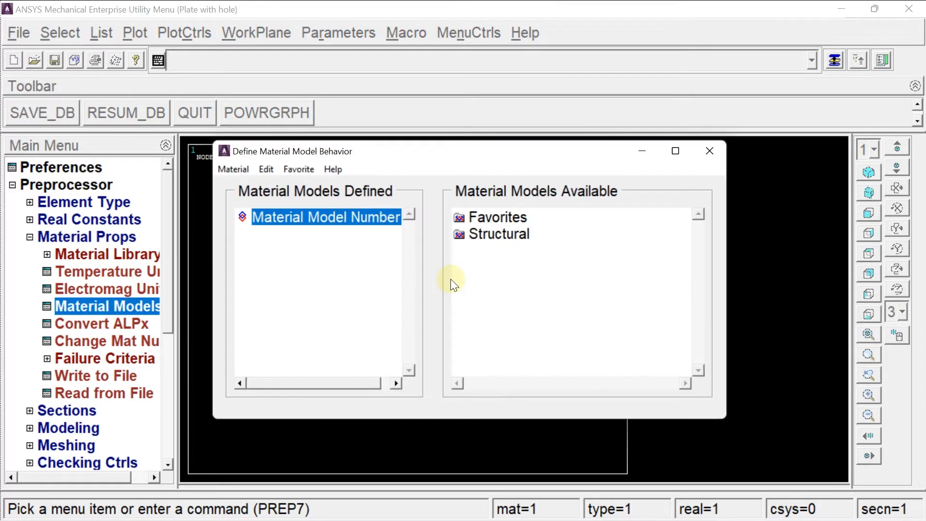
double_click(501, 235)
double_click(517, 249)
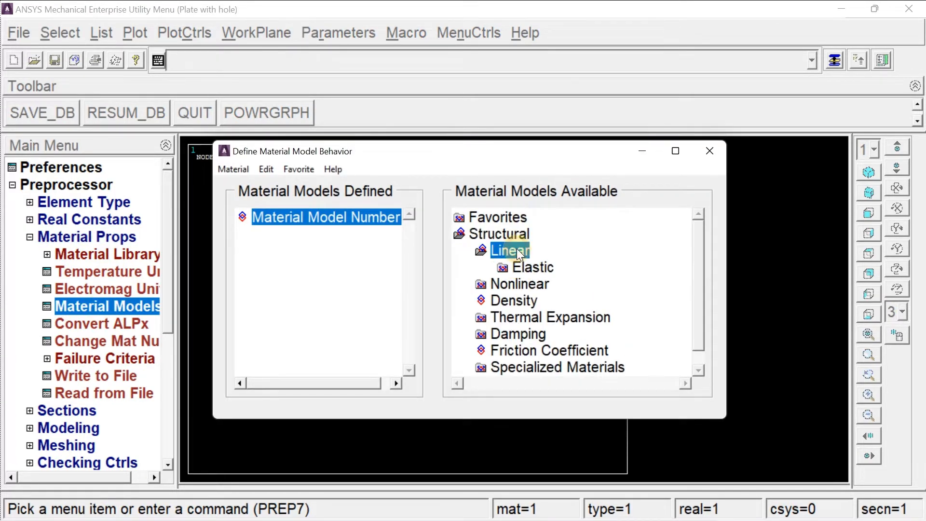
double_click(526, 265)
double_click(558, 284)
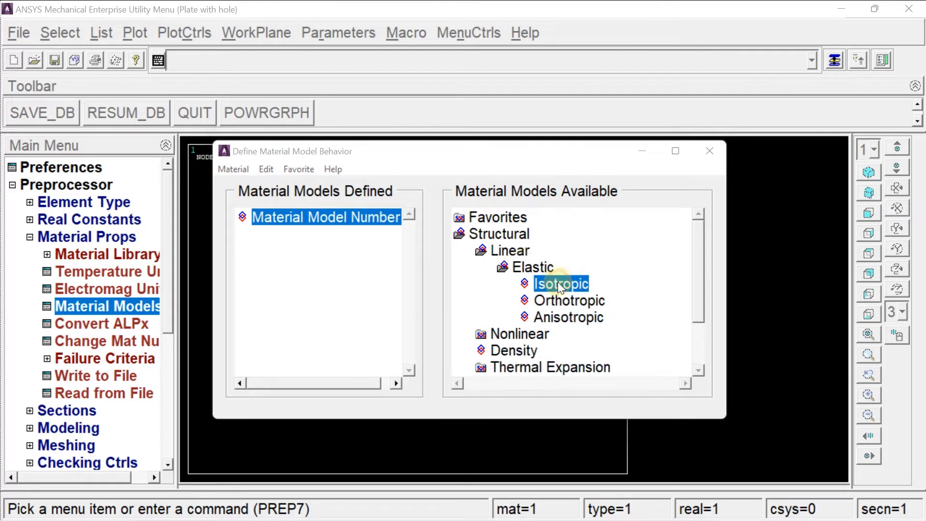
text(2)
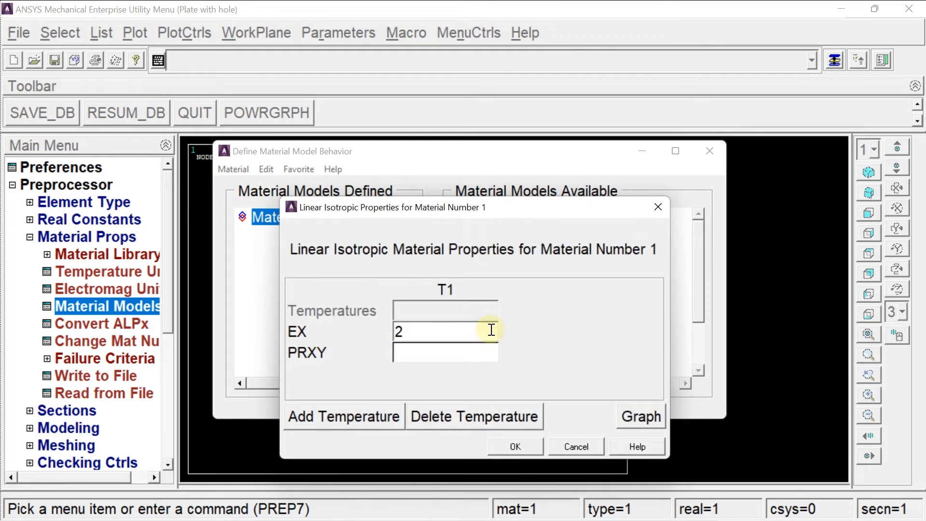
text(e11)
key(Tab)
text(0.3)
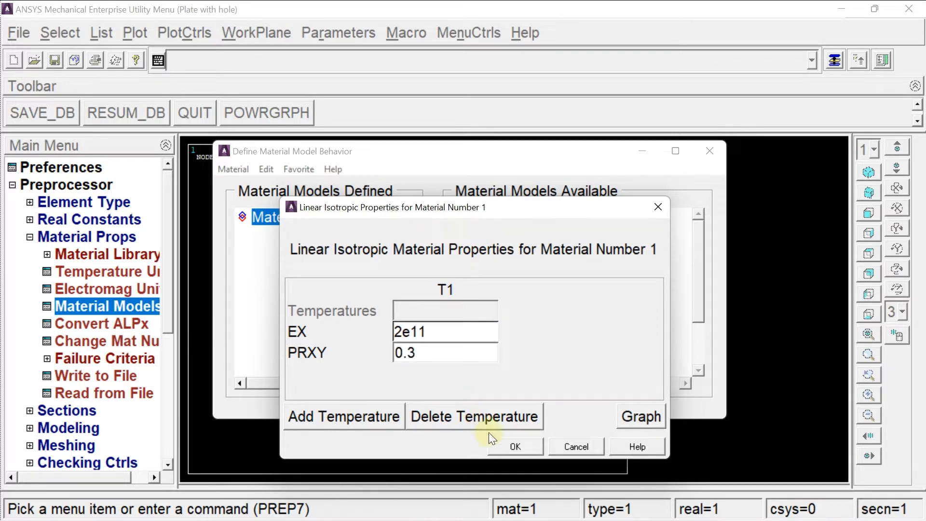
click(514, 446)
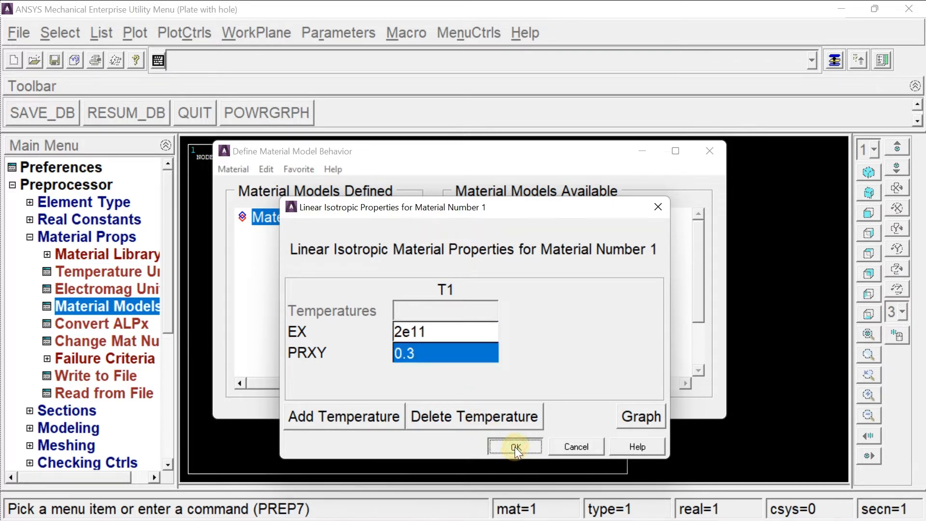
click(716, 152)
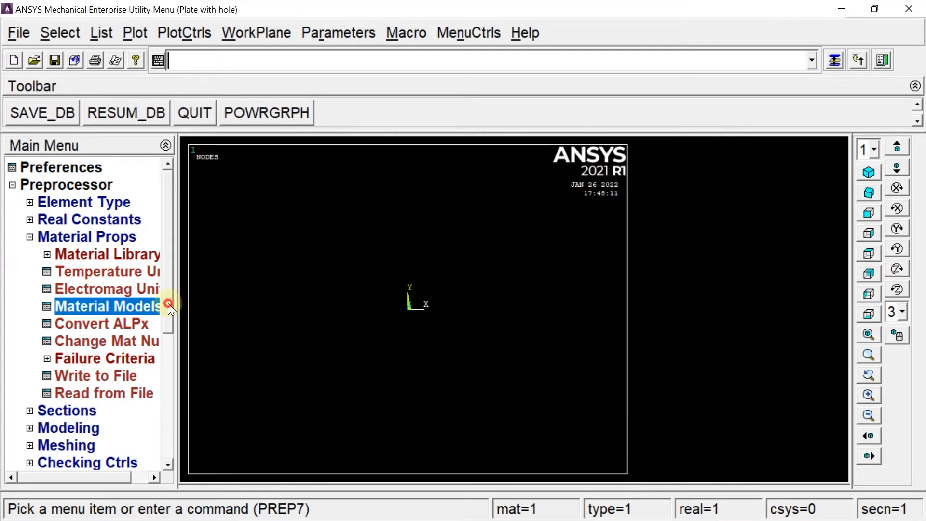
drag(169, 303, 168, 349)
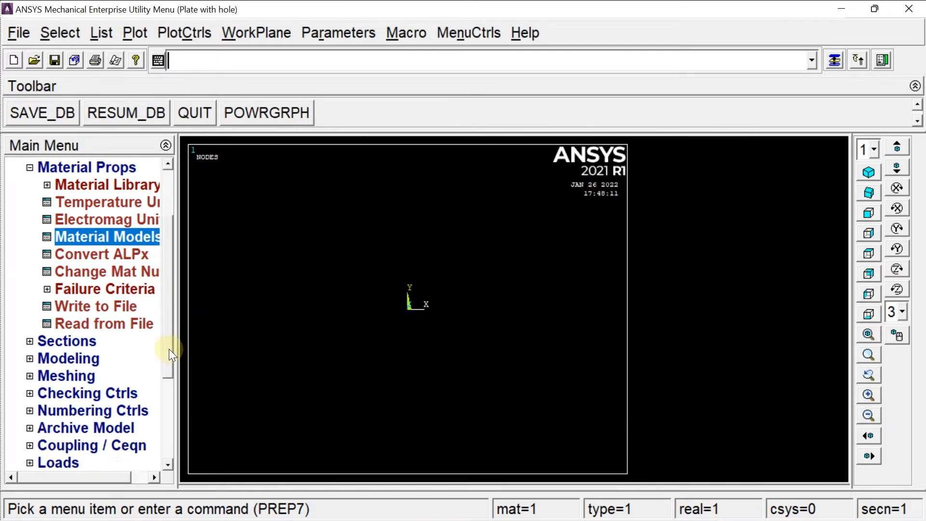
click(69, 359)
click(85, 238)
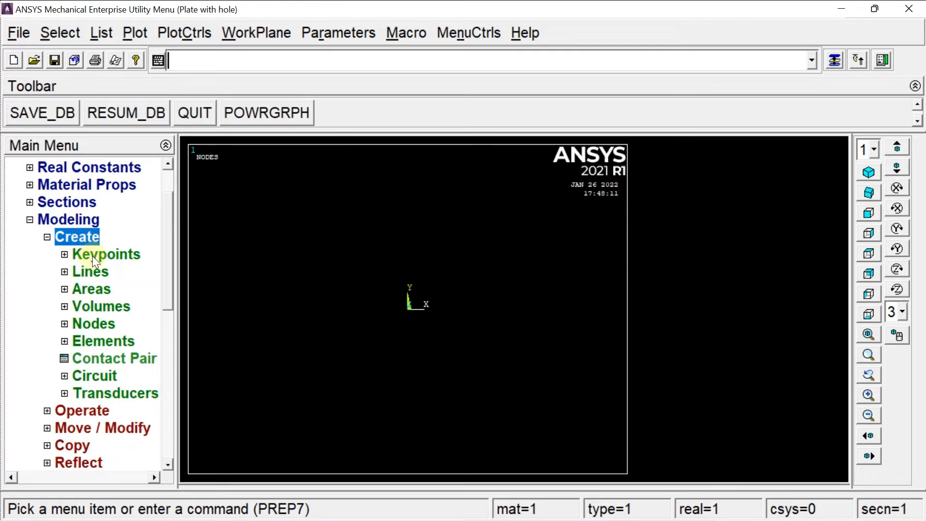
click(96, 287)
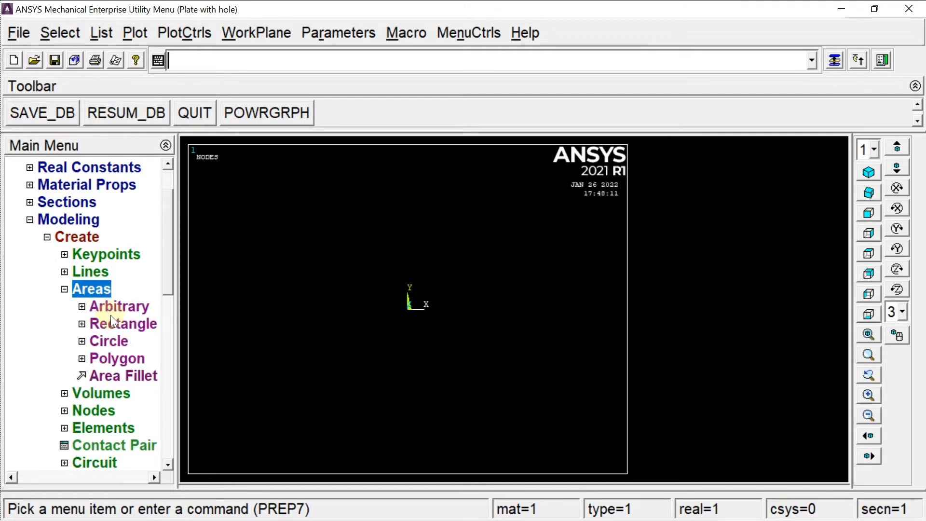
click(113, 320)
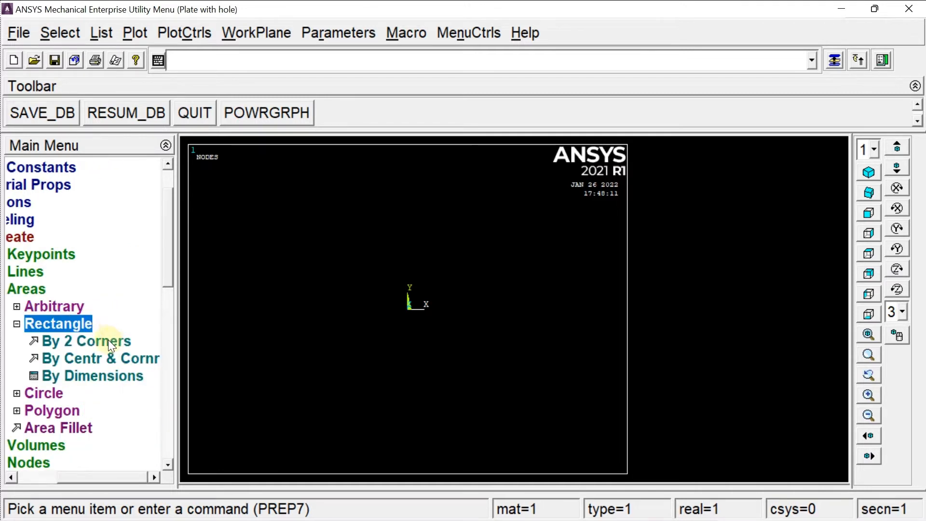
click(103, 375)
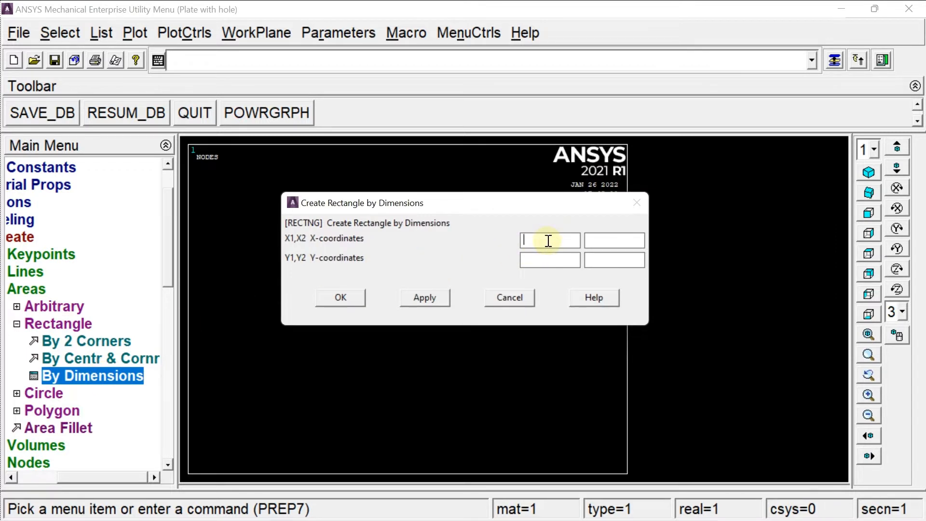
click(509, 297)
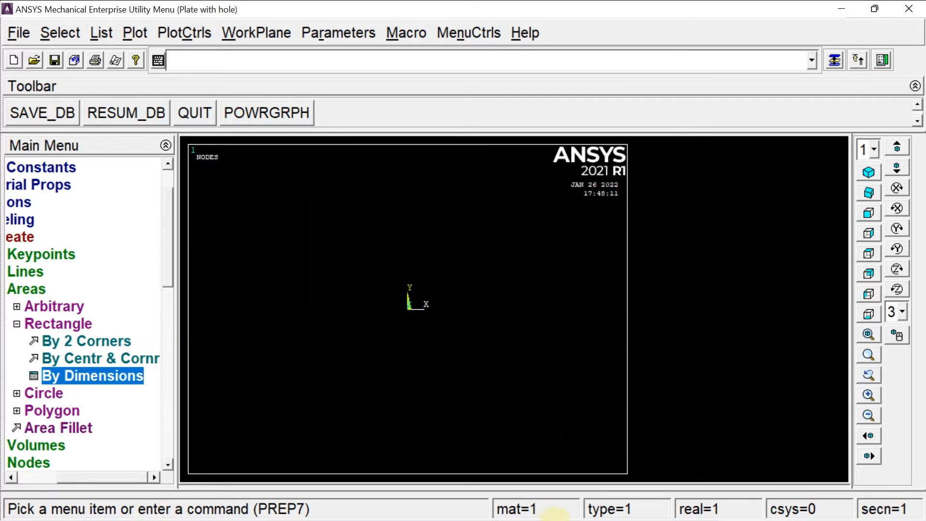
Check the plate dimensions in Plate with hole.pdf in Acrobat Reader, dismissing the reopen notice, and return to ANSYS.
click(641, 503)
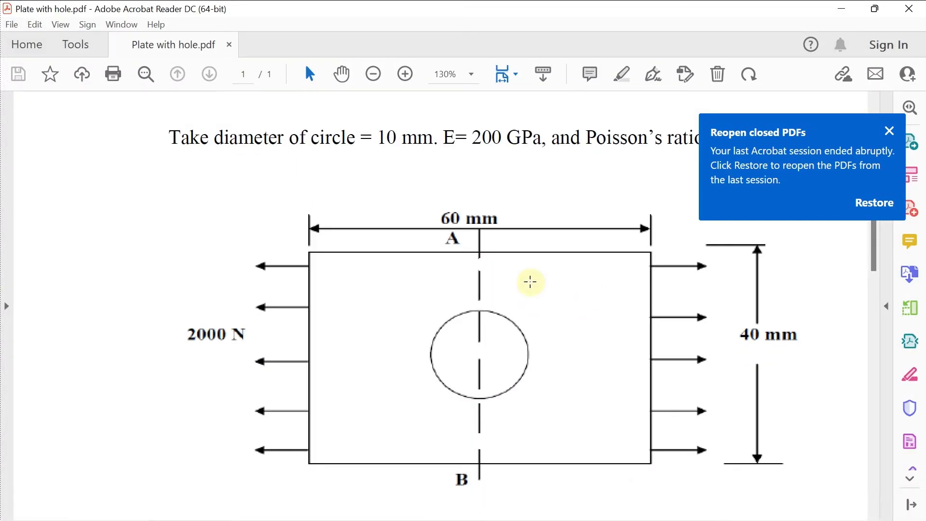
click(888, 131)
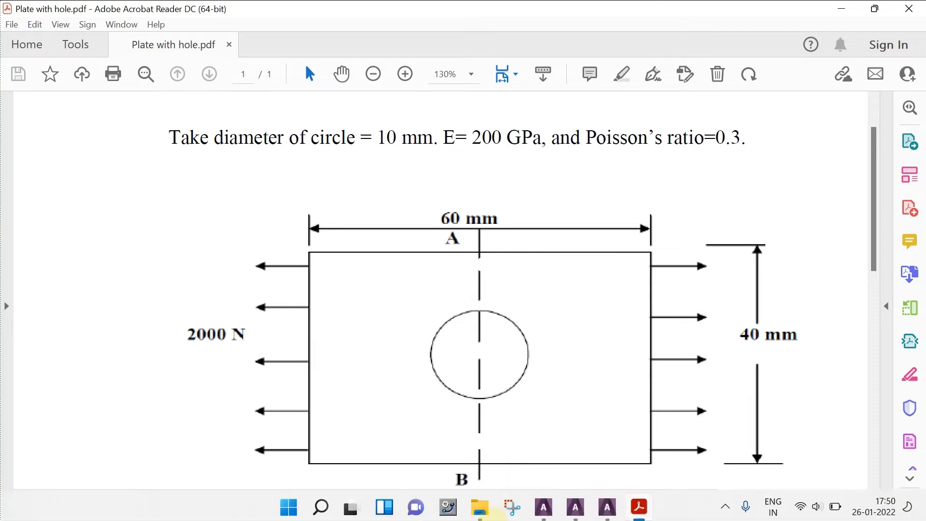
click(607, 505)
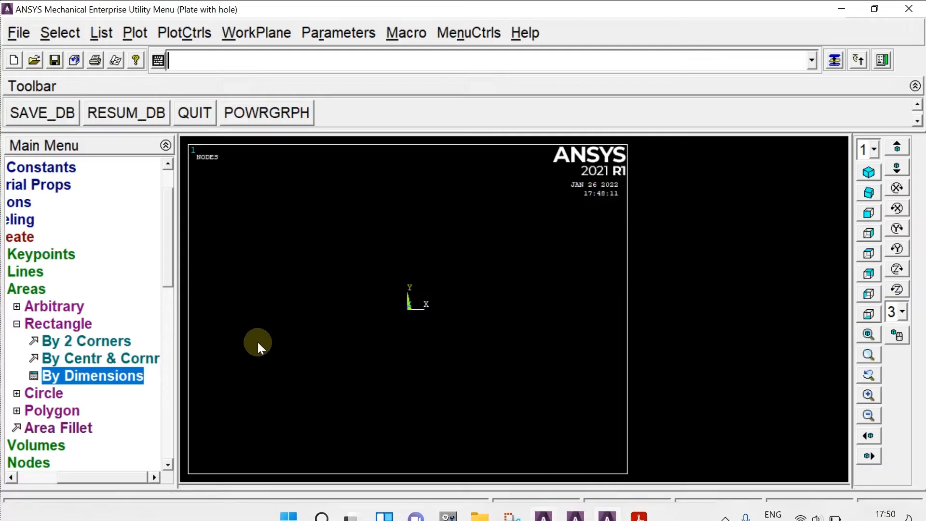
Create the quarter-plate rectangle by 2 corners with width 0.03 and height 0.02, leaving the WP X and WP Y corner coordinates blank.
click(108, 340)
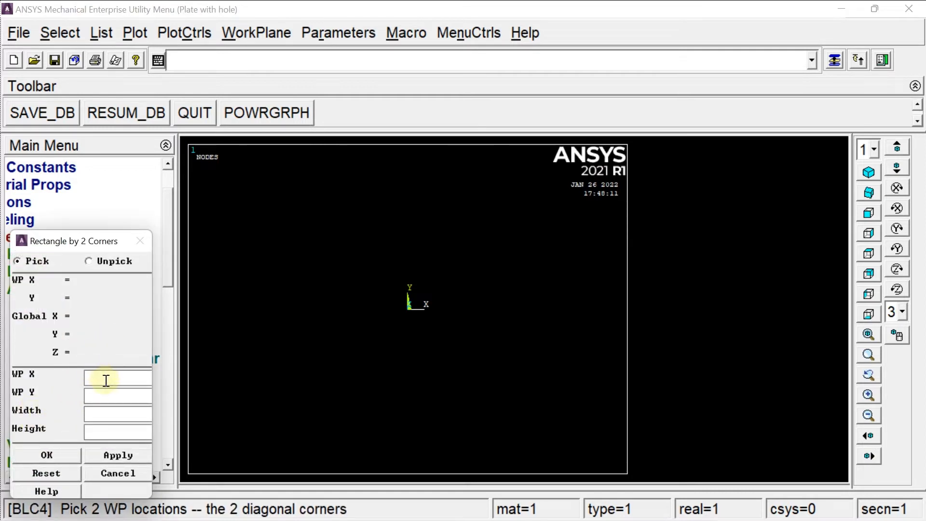
click(111, 394)
click(111, 407)
text(3)
text(0)
key(BackSpace)
key(BackSpace)
text(0.03)
click(103, 436)
text(0.03)
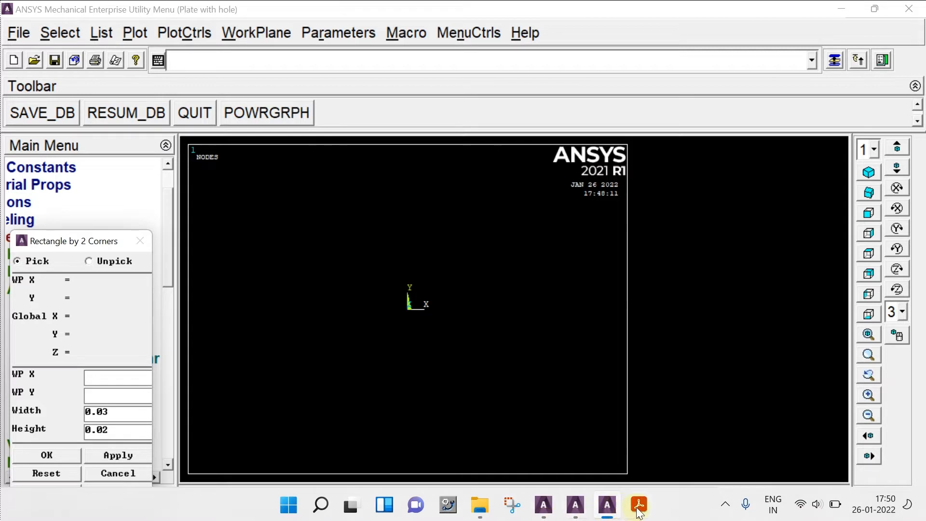
click(638, 506)
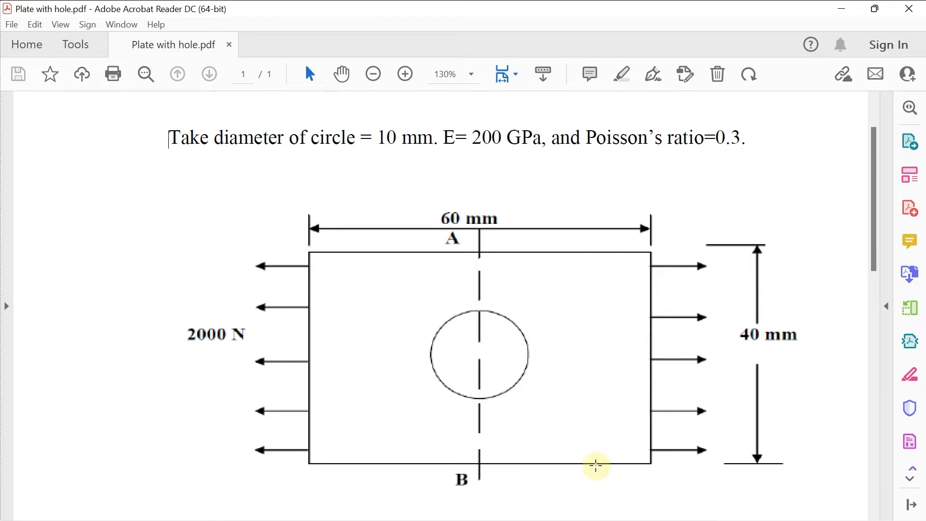
click(639, 504)
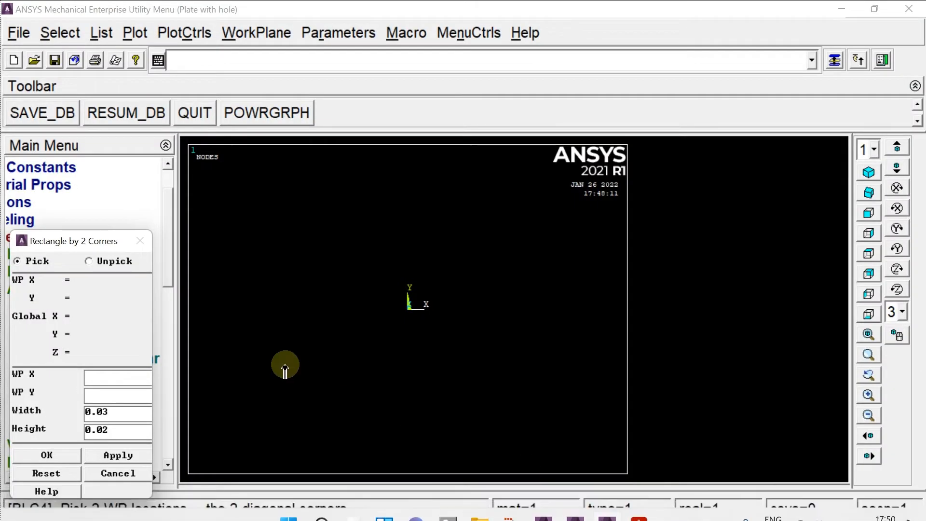
click(46, 455)
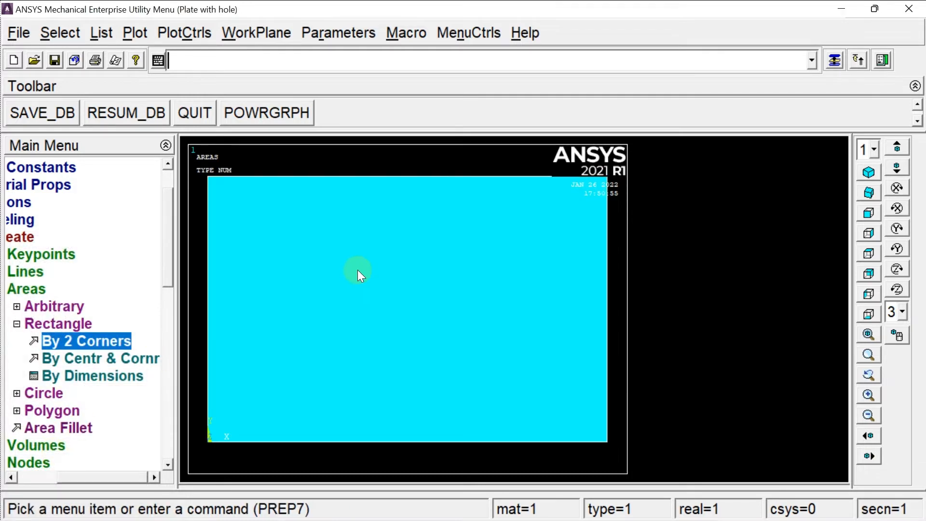
Create a solid circular area of radius 0.005 centred on the working-plane origin at the rectangle's corner.
click(74, 323)
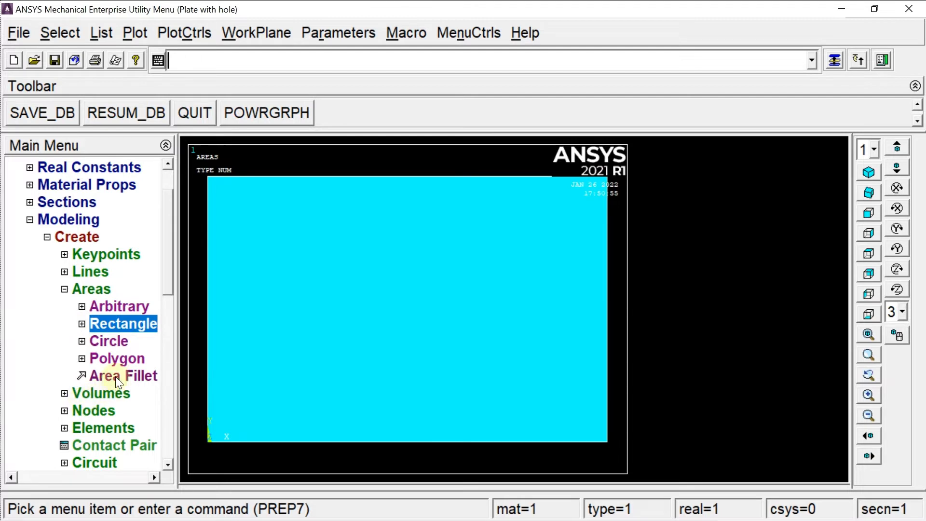
click(110, 341)
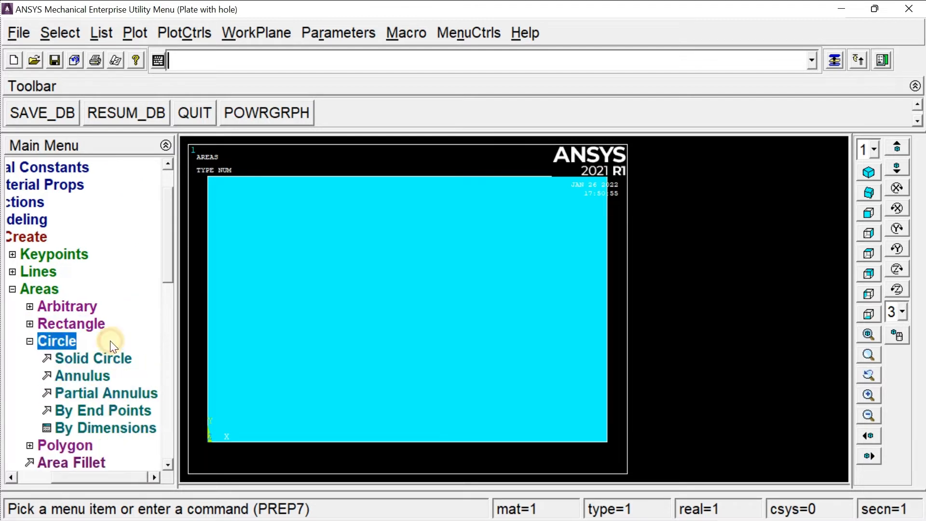
click(78, 361)
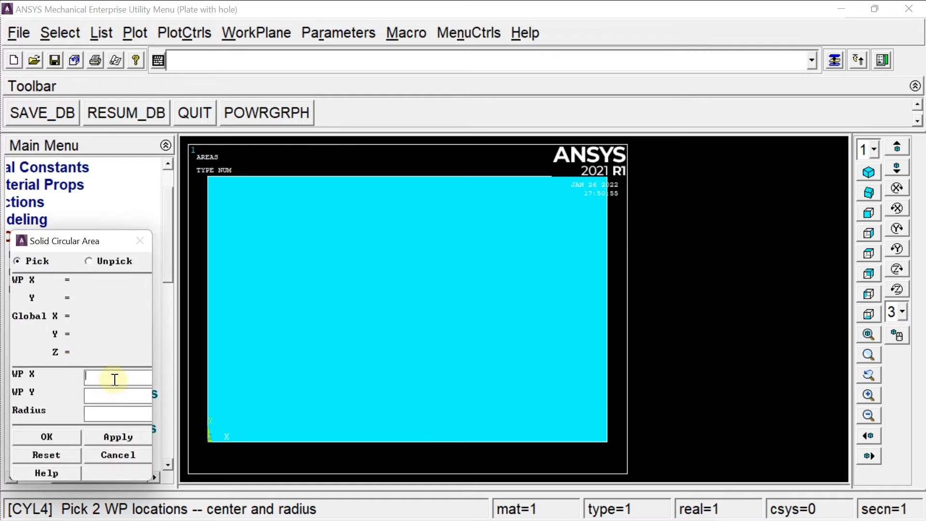
click(103, 397)
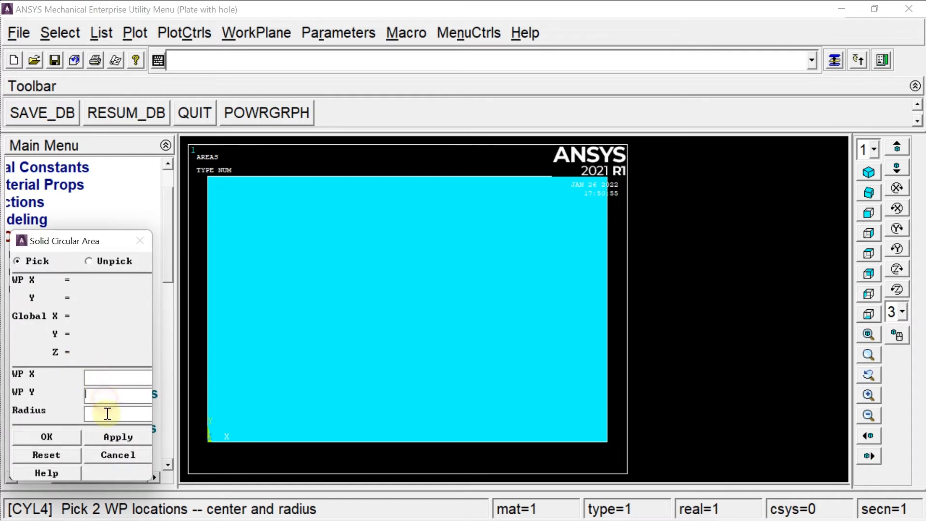
click(108, 417)
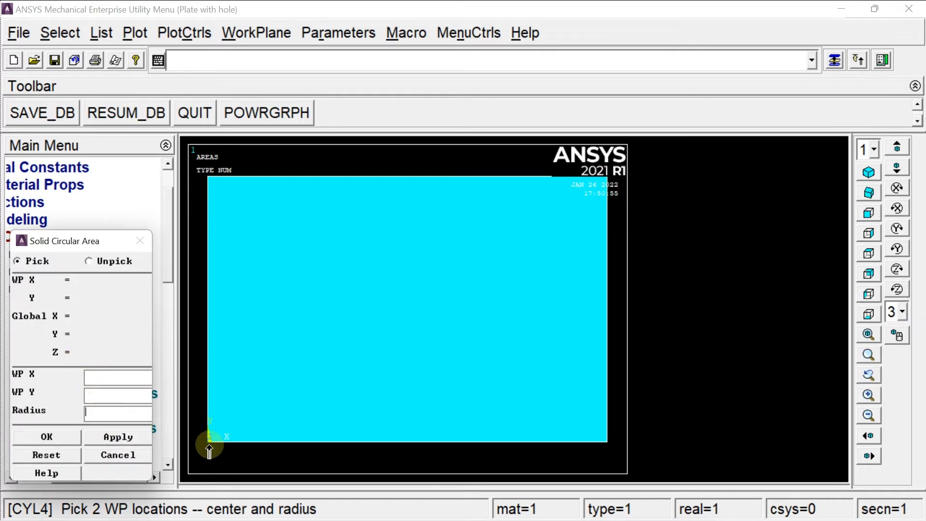
mouse_move(607, 512)
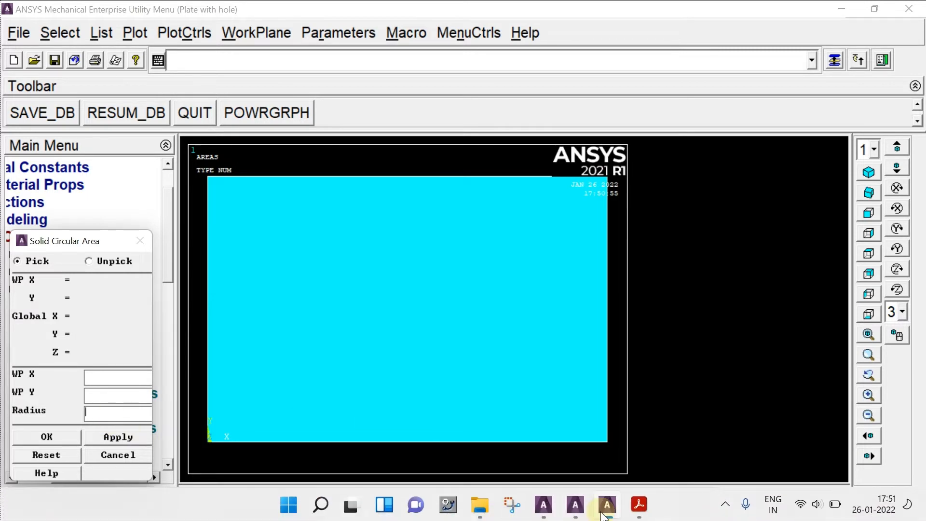
click(642, 510)
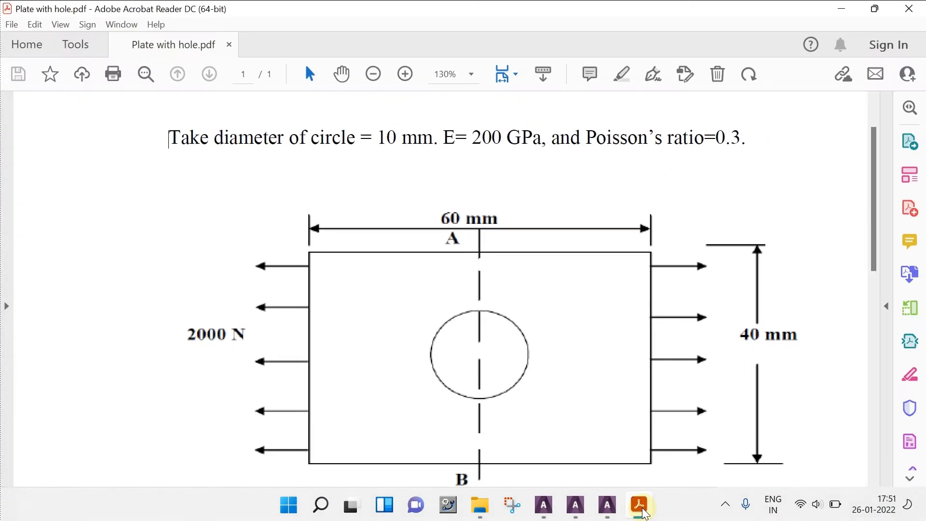
click(643, 512)
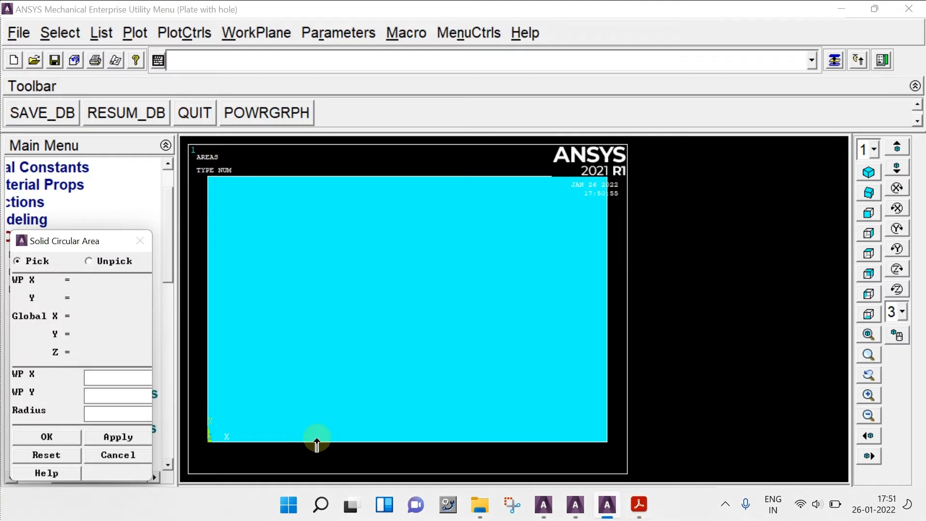
click(129, 414)
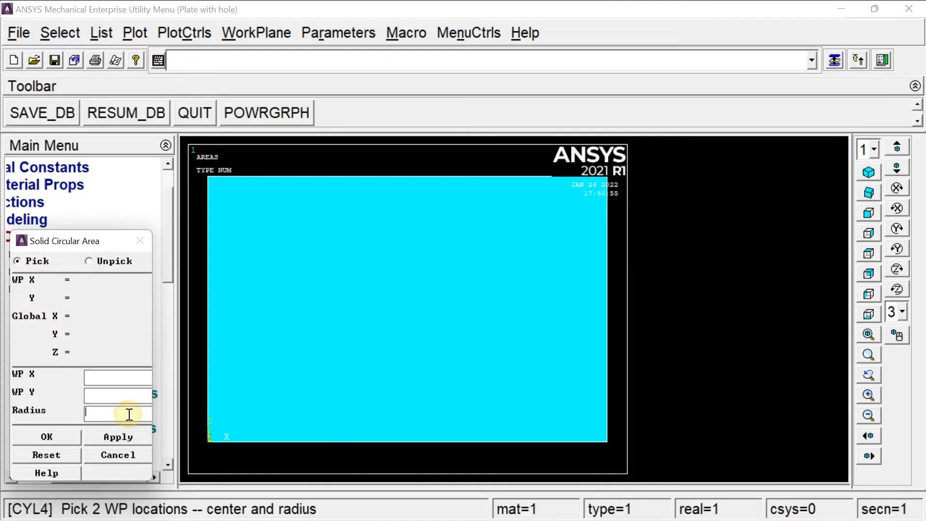
text(0.005)
click(39, 438)
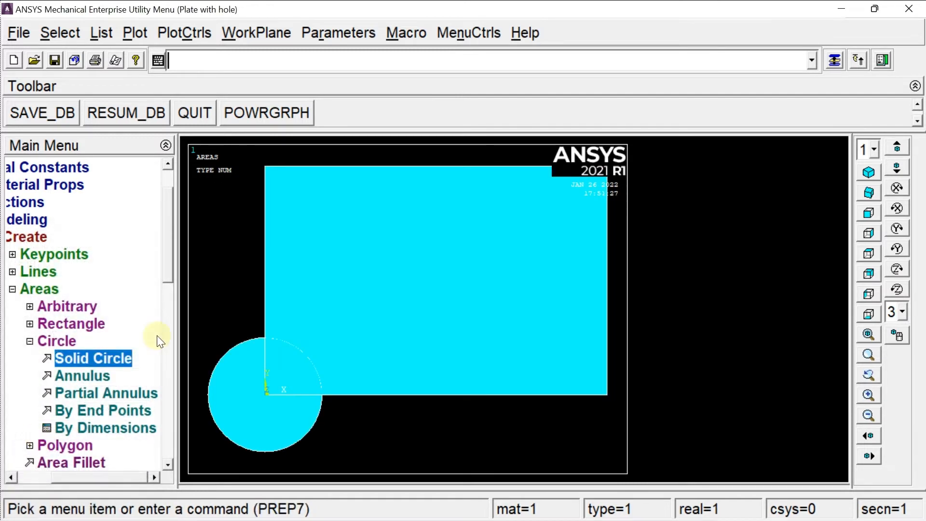
Subtract the circular area from the rectangular base area with a Boolean operation to cut the quarter hole.
click(45, 284)
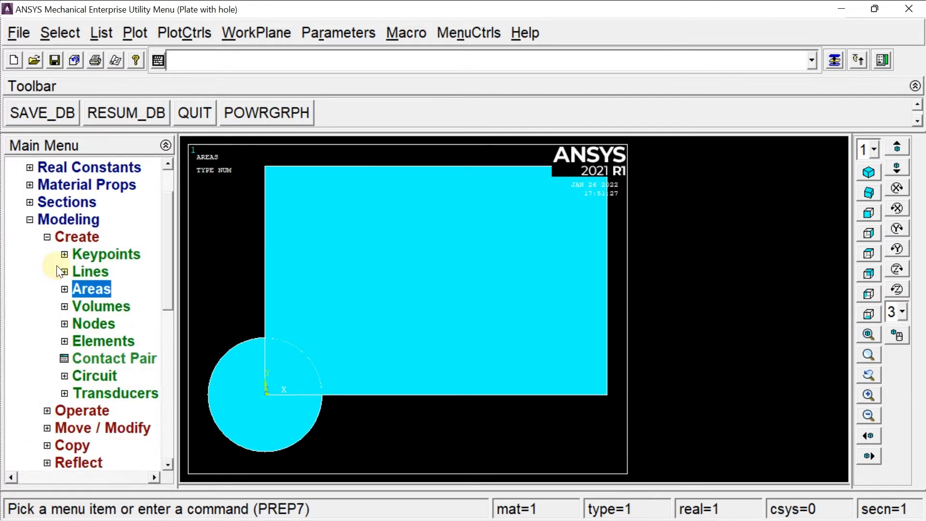
click(82, 236)
click(87, 255)
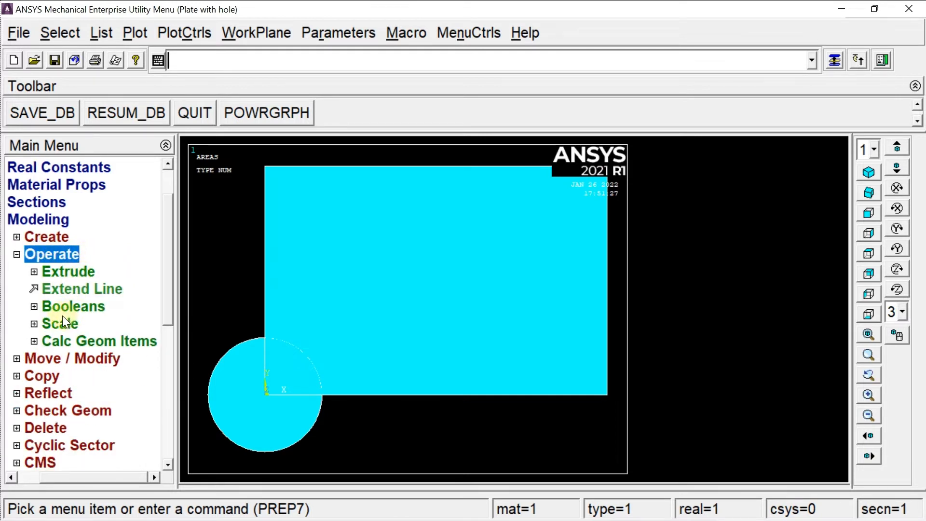
click(54, 307)
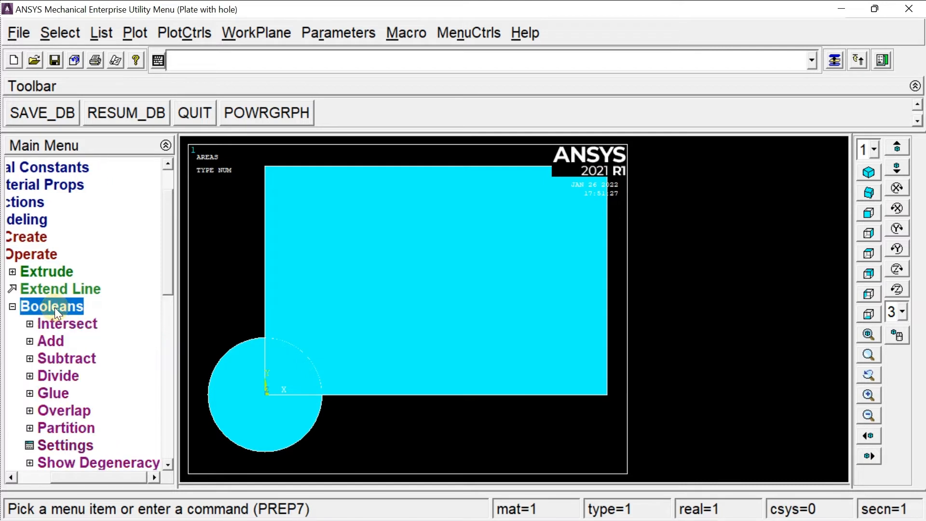
click(48, 358)
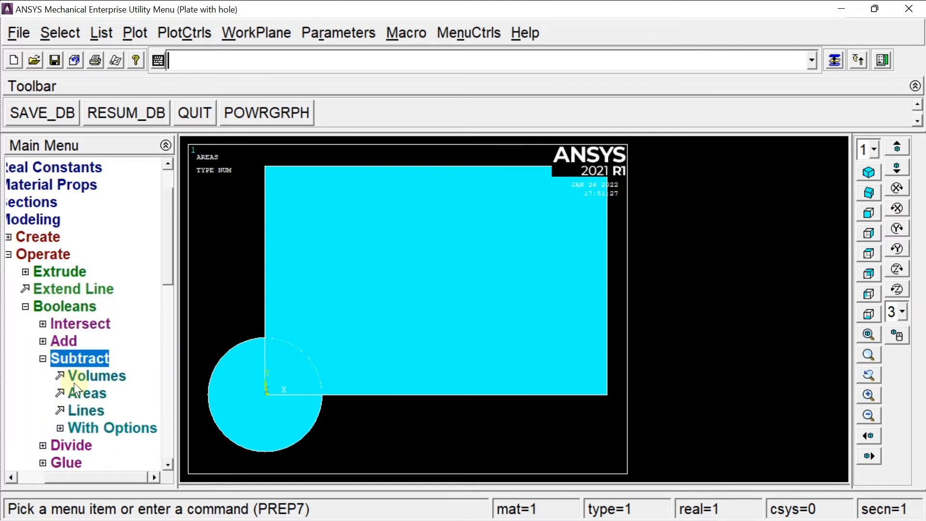
click(86, 391)
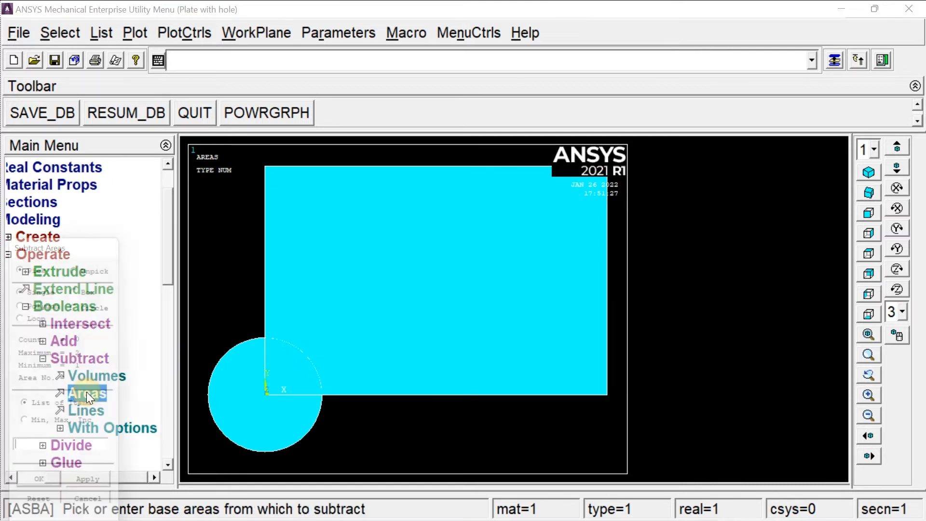
click(434, 247)
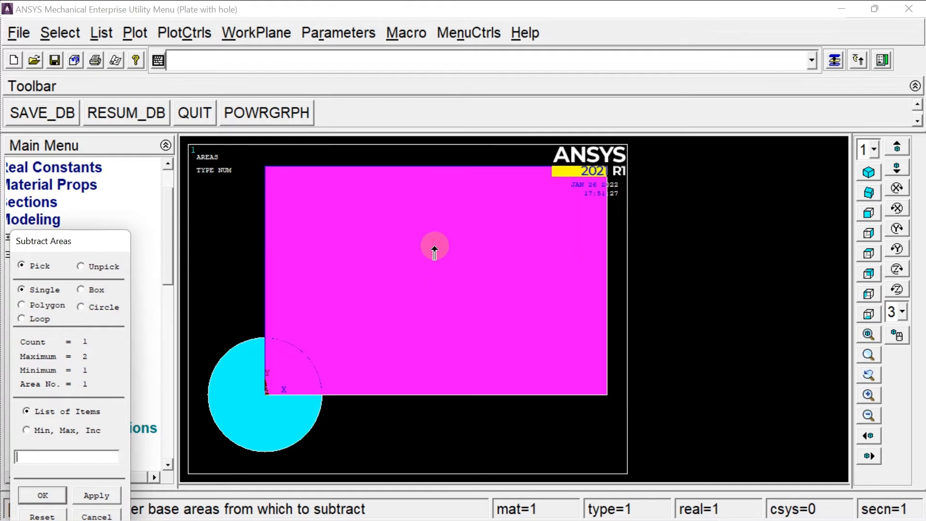
click(44, 495)
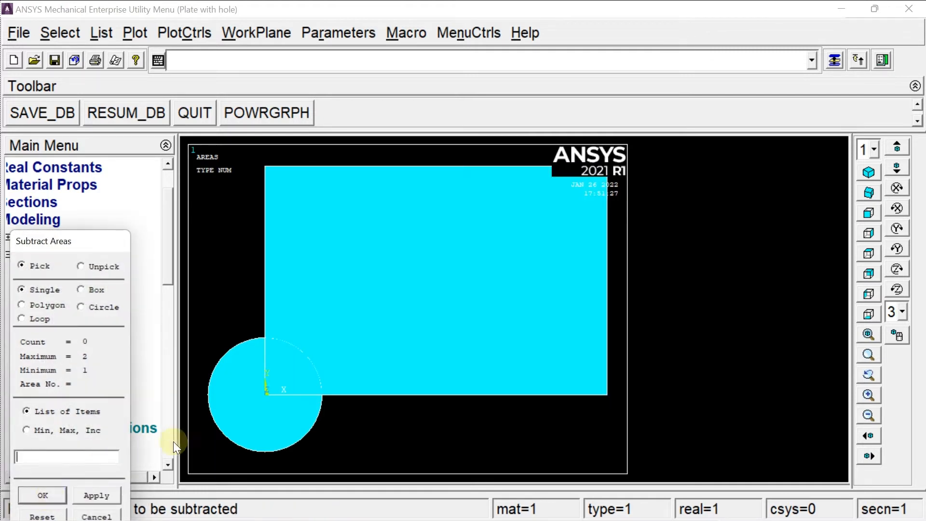
click(251, 433)
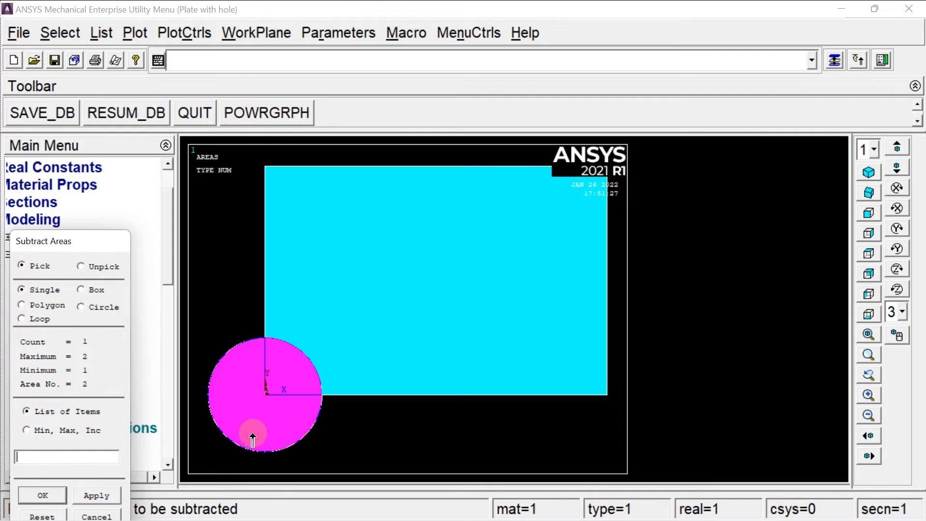
click(51, 496)
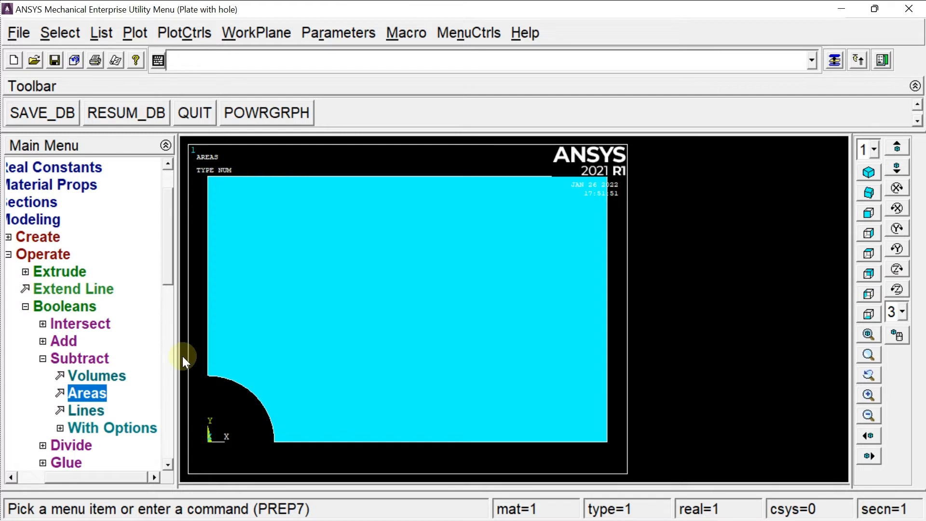
click(72, 359)
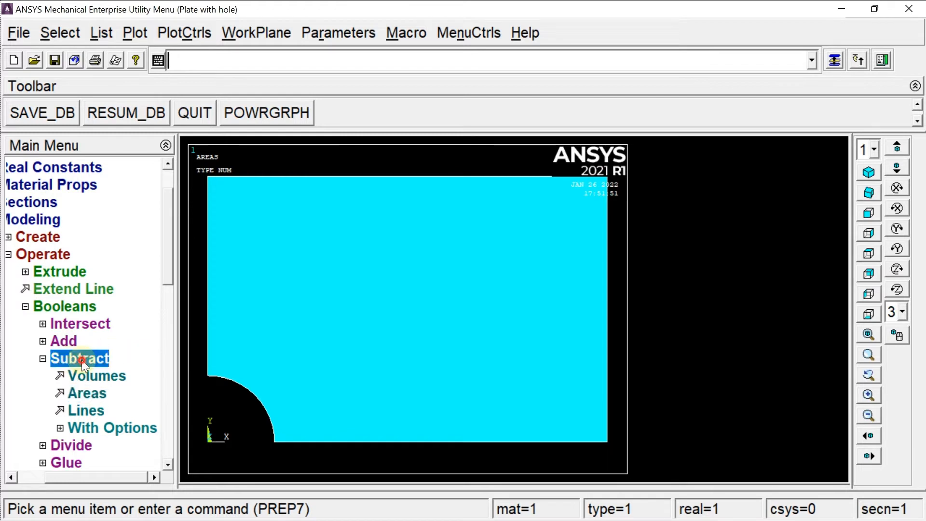
click(44, 250)
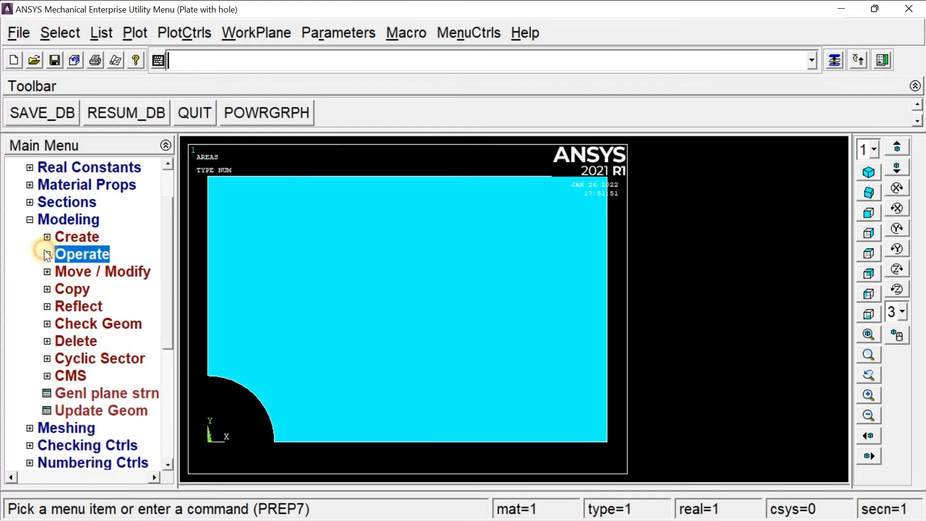
Mesh the quarter-plate area with free quad elements using MeshTool, enabling Smart Size and shifting its level toward fine.
click(77, 427)
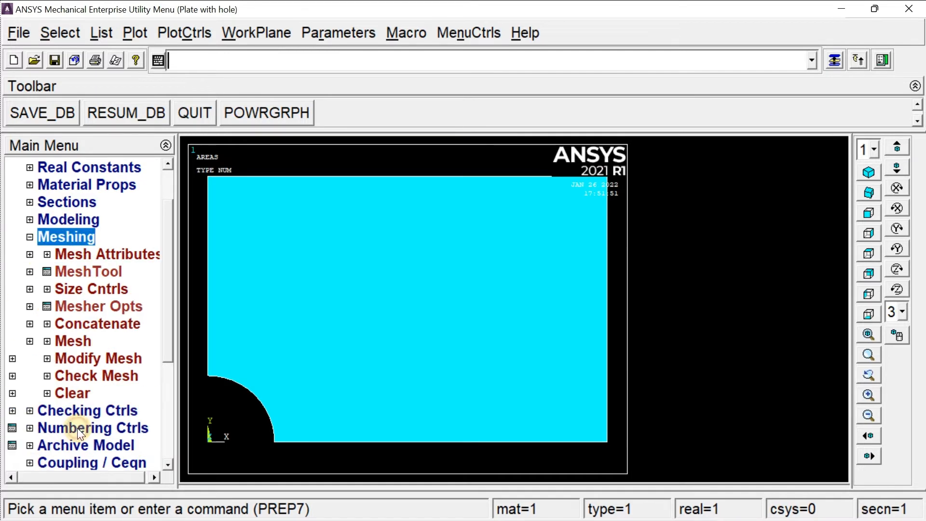
click(97, 272)
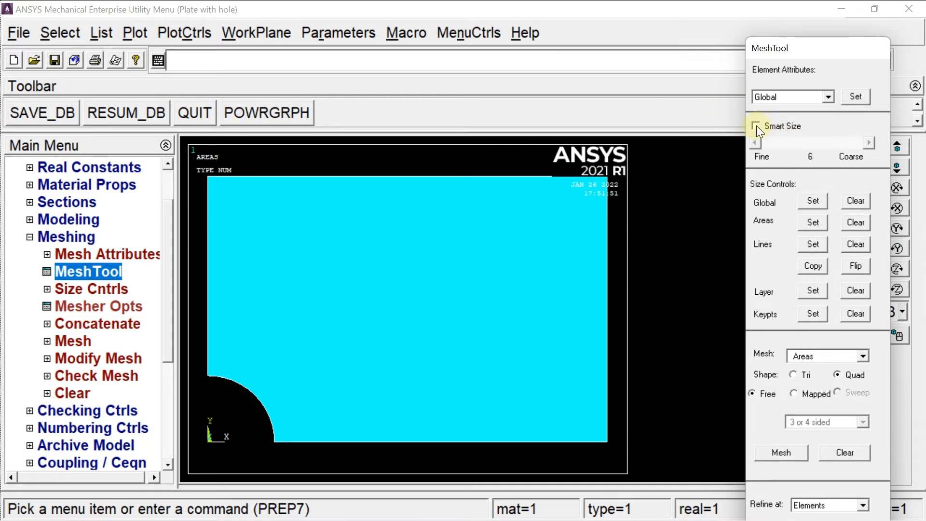
drag(791, 54, 762, 19)
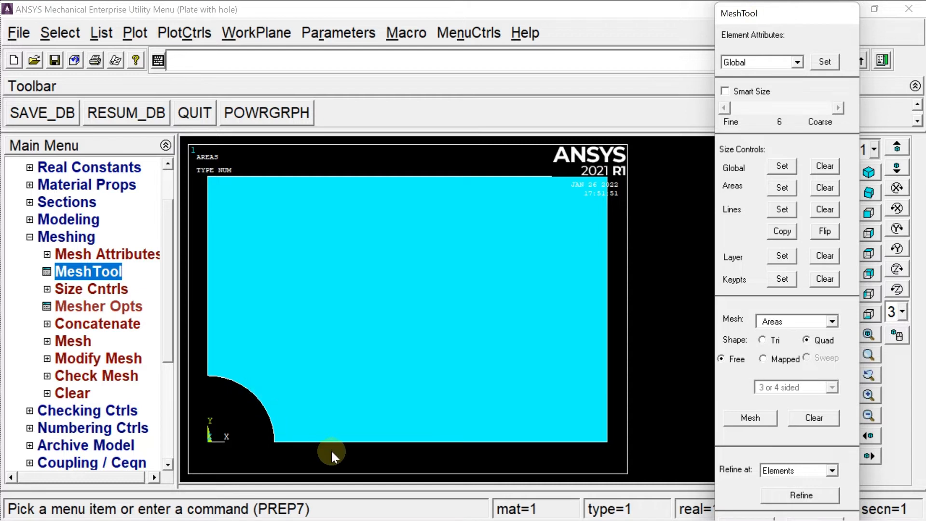
click(725, 90)
drag(789, 105, 753, 107)
click(748, 417)
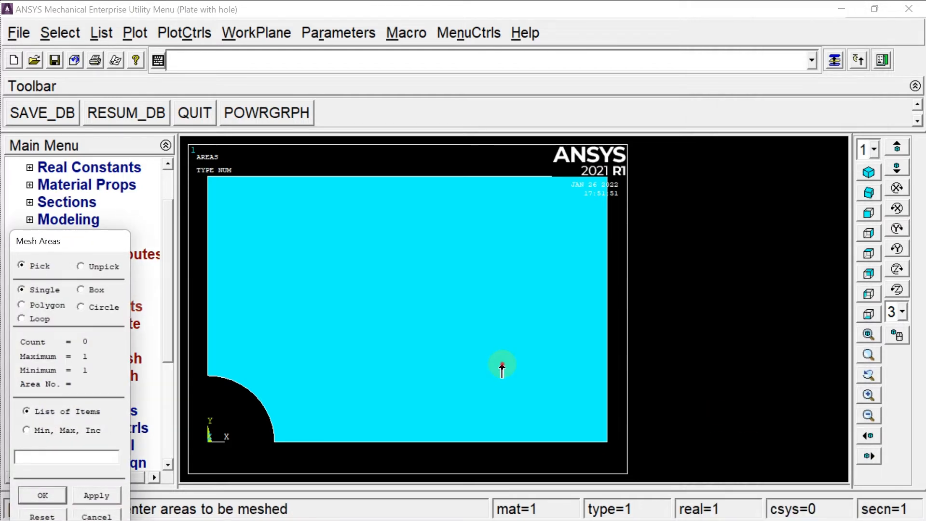
click(501, 365)
click(53, 490)
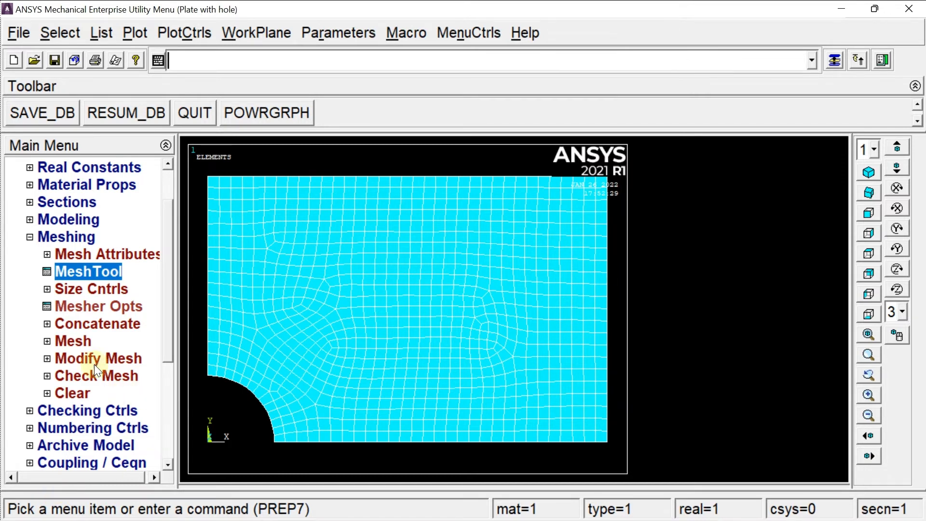
Define a new analysis of type Static in the solution settings.
click(85, 236)
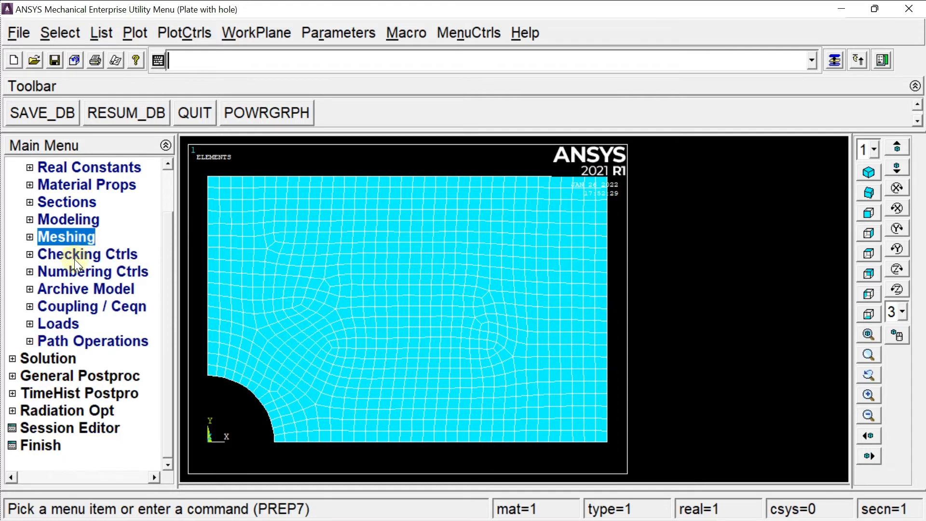
click(58, 357)
click(113, 223)
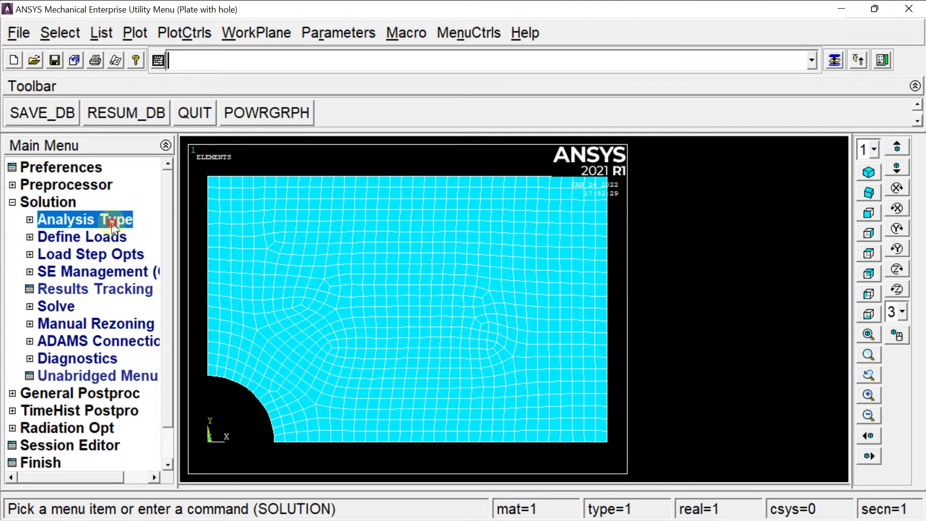
click(106, 237)
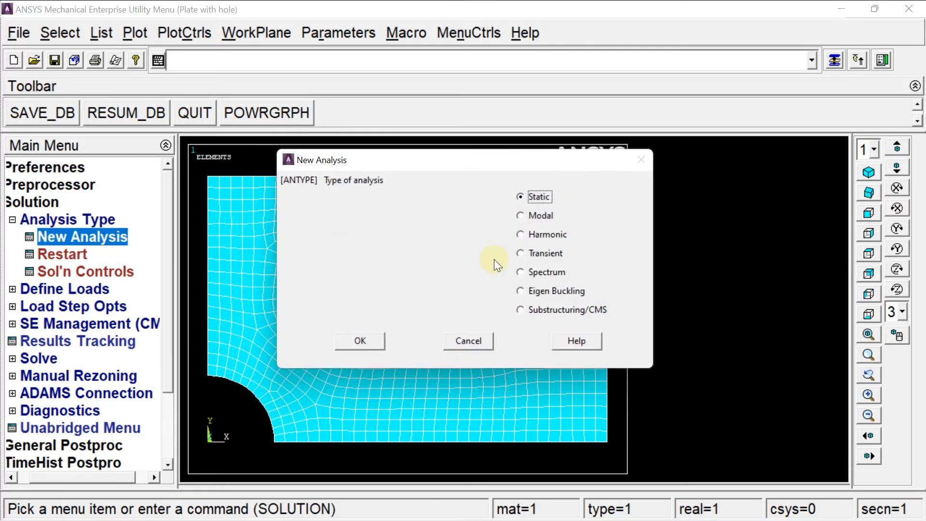
click(352, 345)
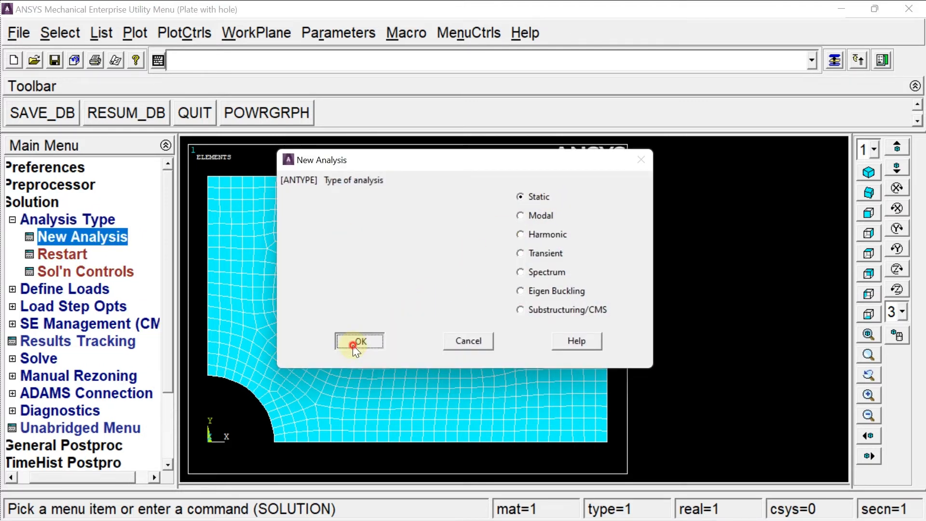
Apply symmetry boundary conditions on the plate's left vertical line and bottom horizontal line, the two cut edges meeting the hole.
click(88, 288)
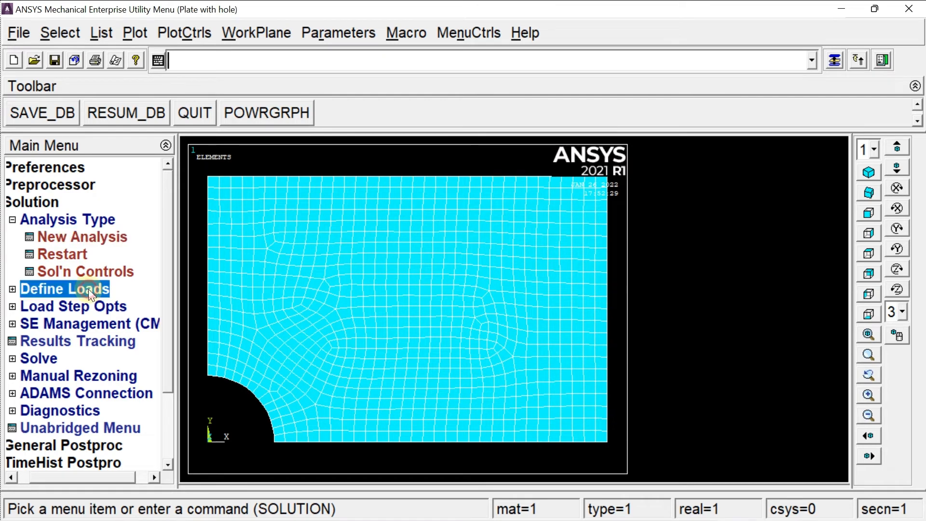
click(62, 275)
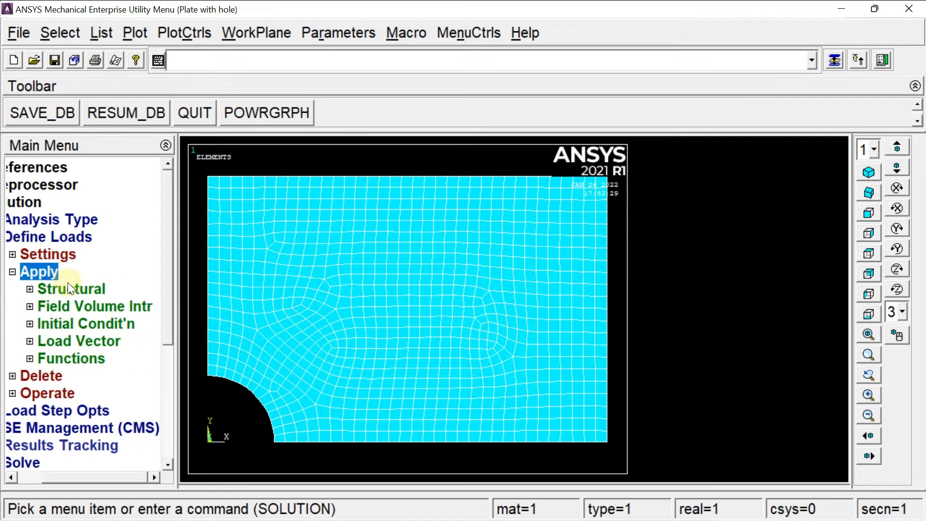
click(72, 288)
click(85, 306)
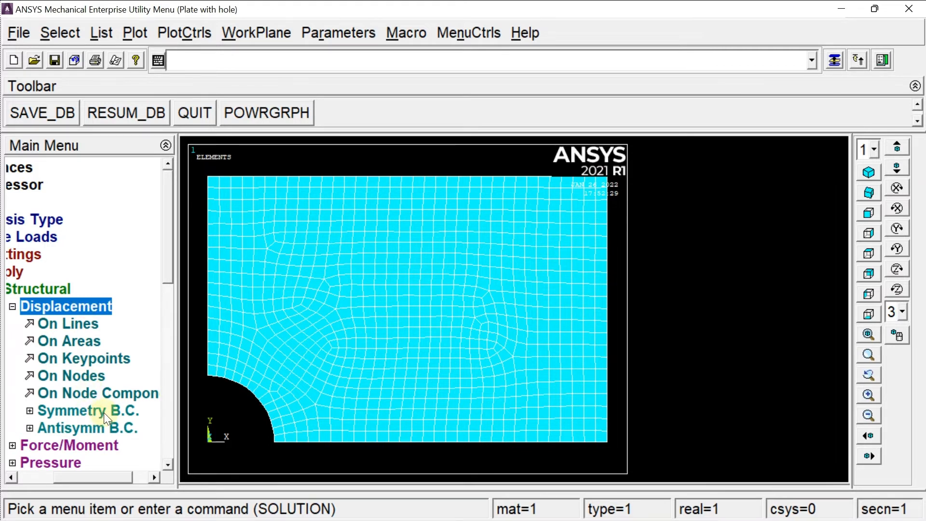
click(103, 412)
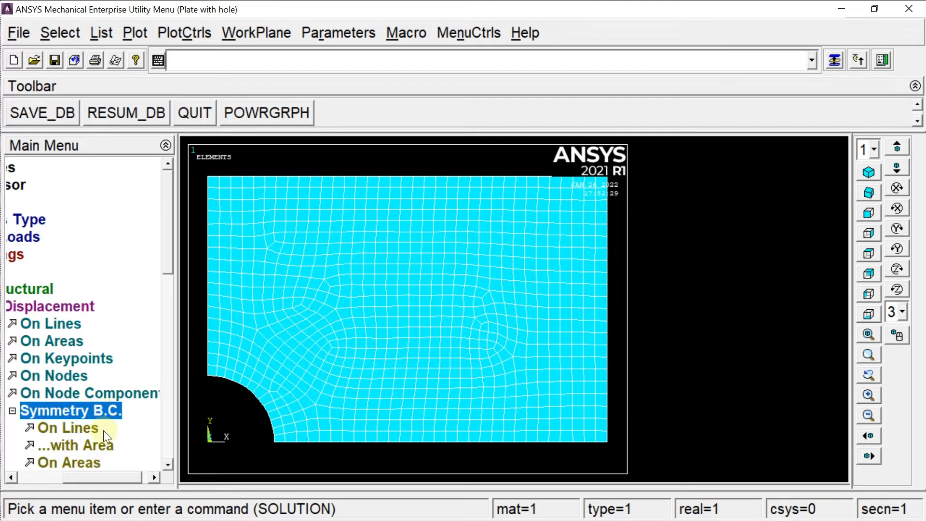
drag(168, 273, 168, 313)
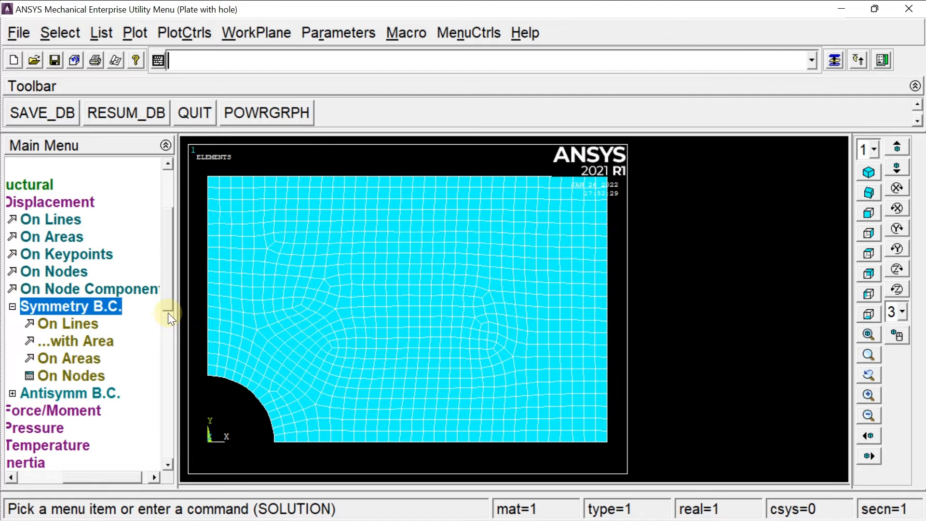
click(67, 324)
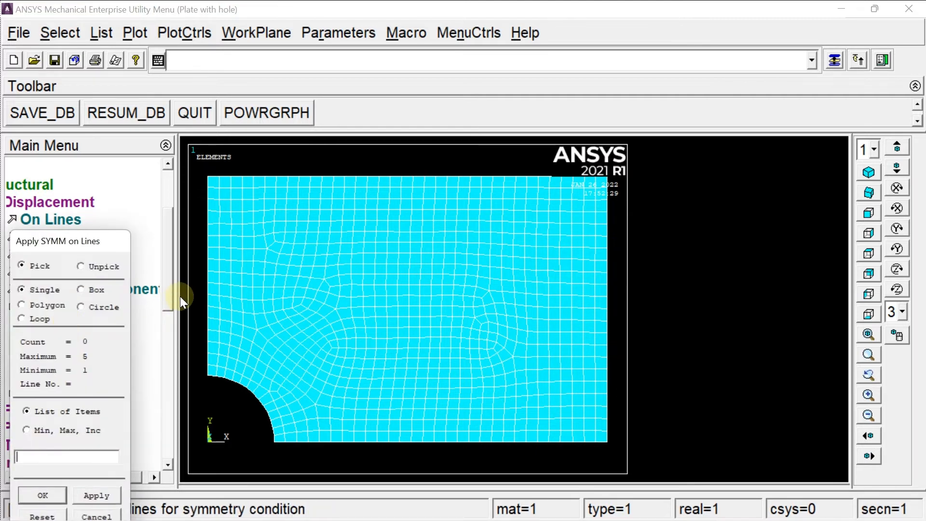
click(209, 299)
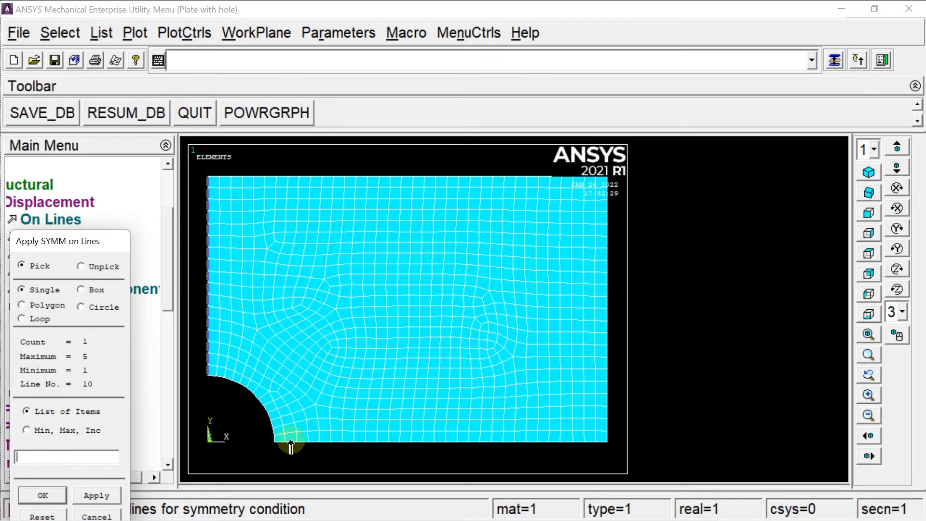
click(320, 442)
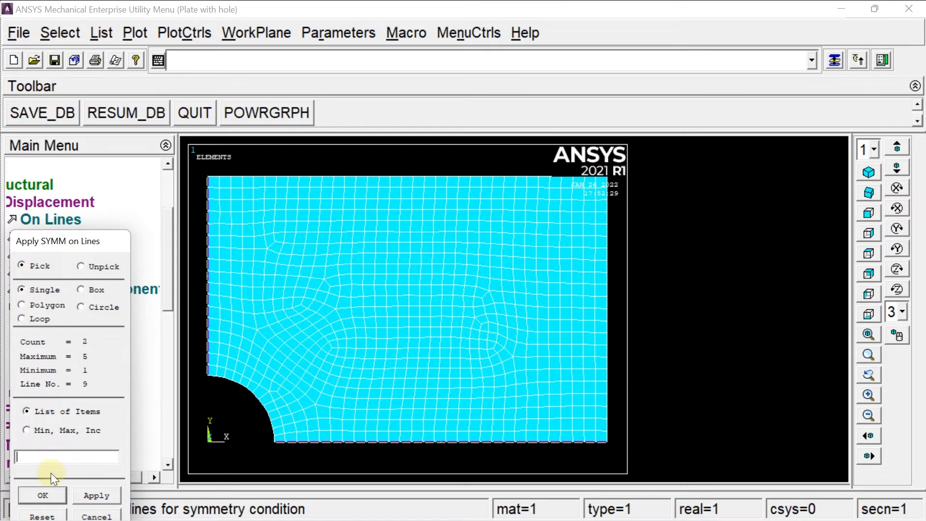
click(55, 495)
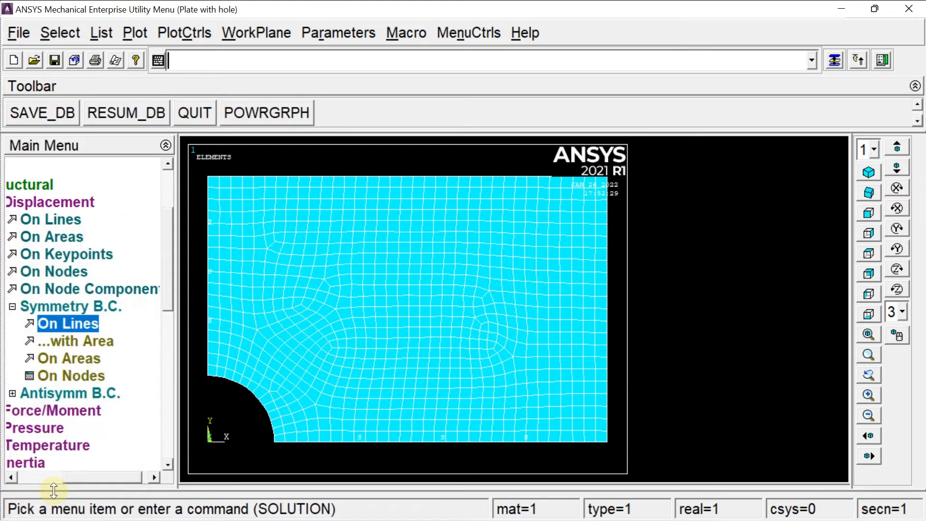
click(76, 305)
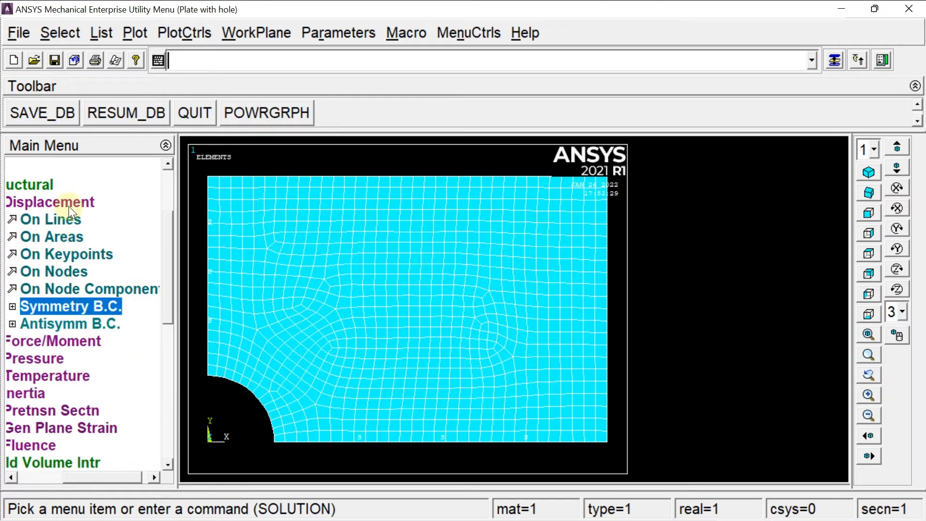
Select the plate's right vertical line for a structural pressure load applied as a constant value.
click(44, 358)
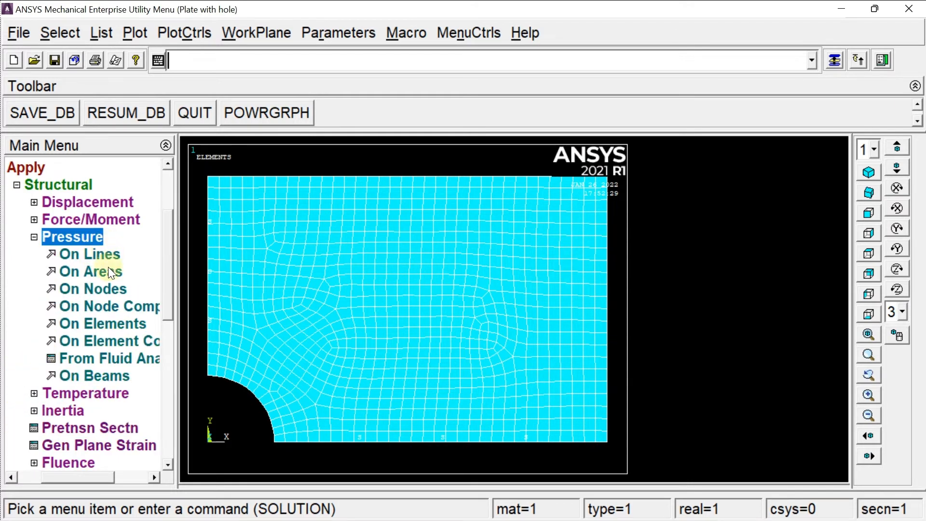
click(93, 252)
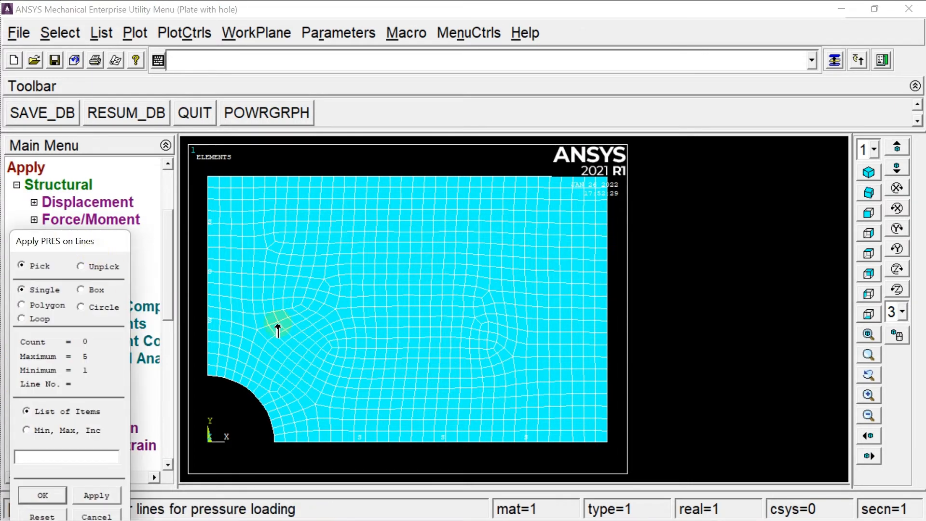
click(607, 295)
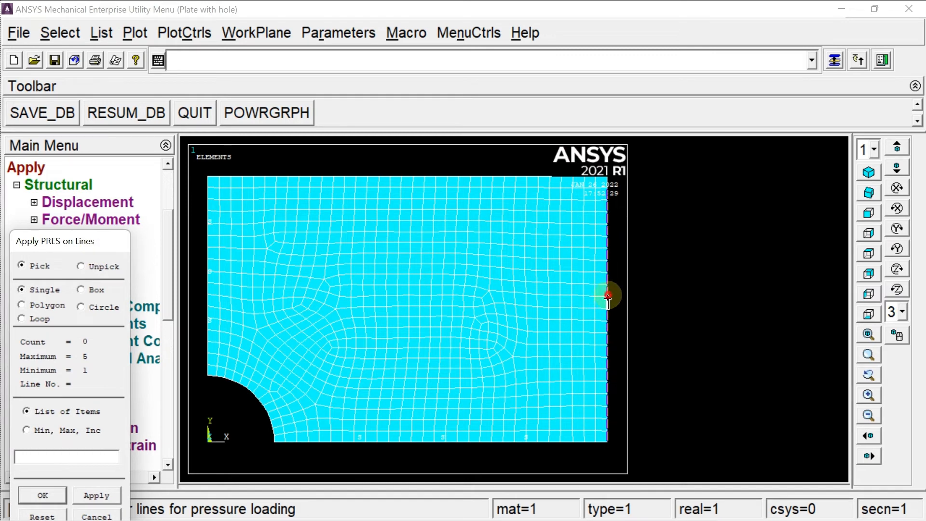
click(41, 497)
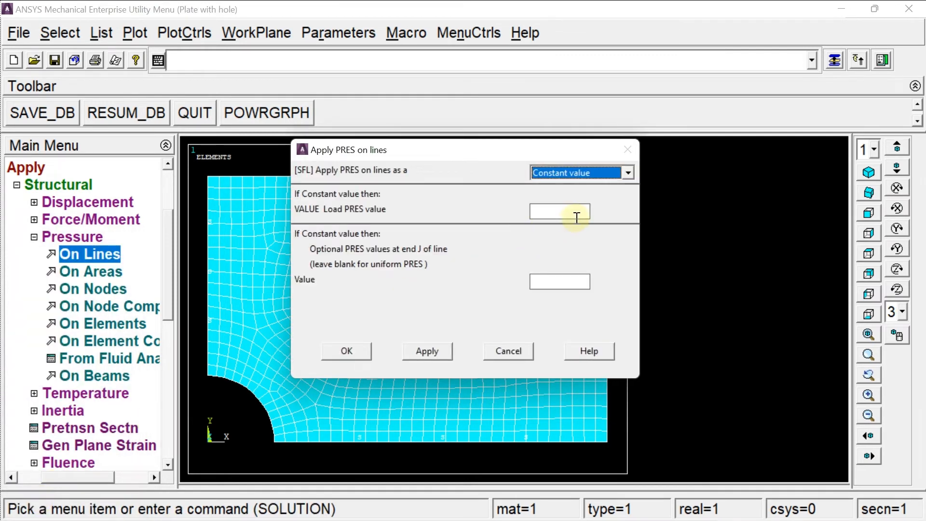
click(577, 217)
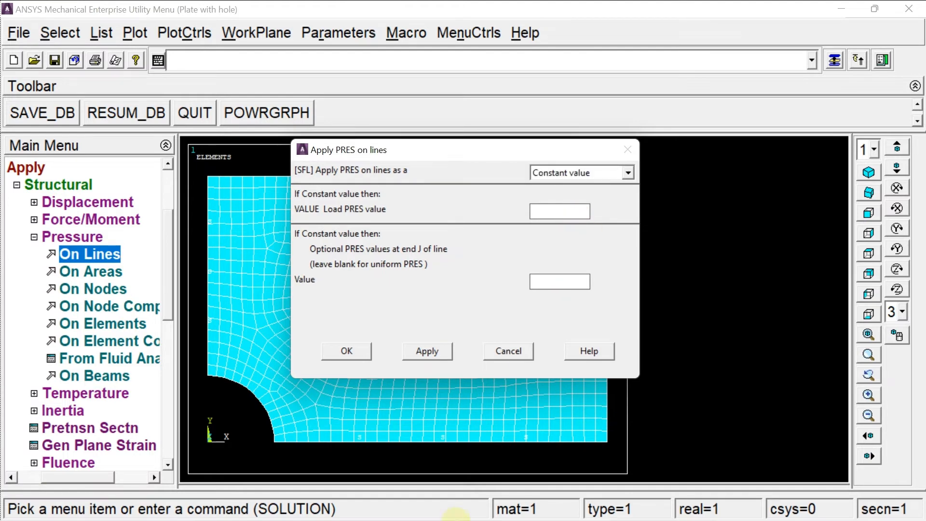
Check the 2000 N load in Plate with hole.pdf in Acrobat Reader and compute 2000 ÷ 0.02 in Calculator.
click(625, 503)
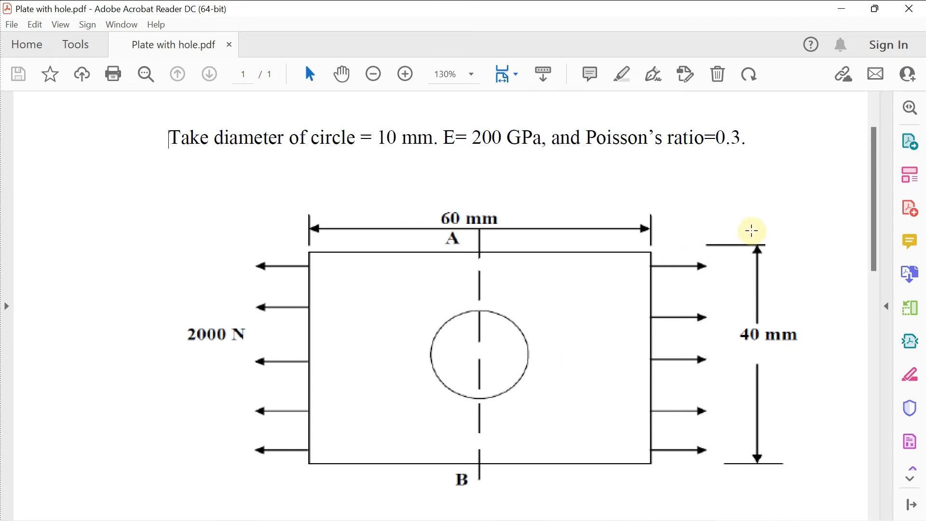
key(XF86Calculator)
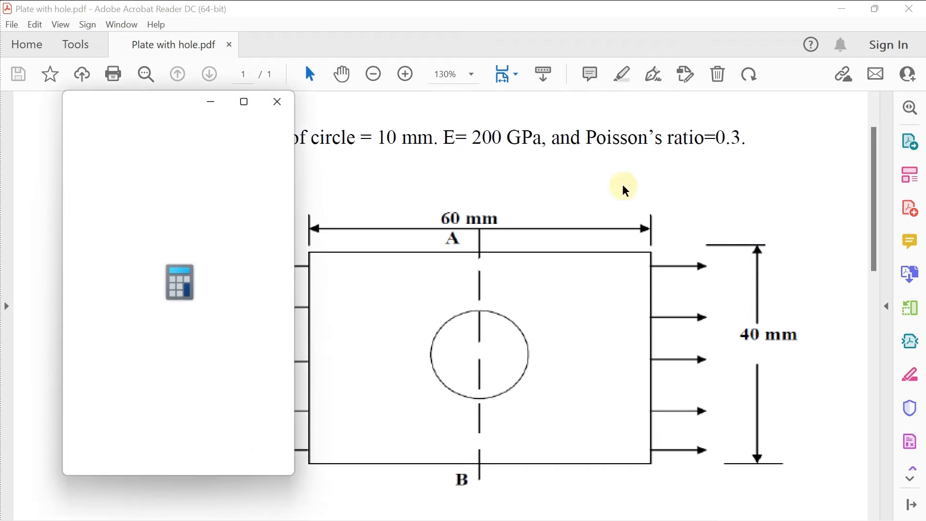
drag(162, 105, 540, 106)
text(2000)
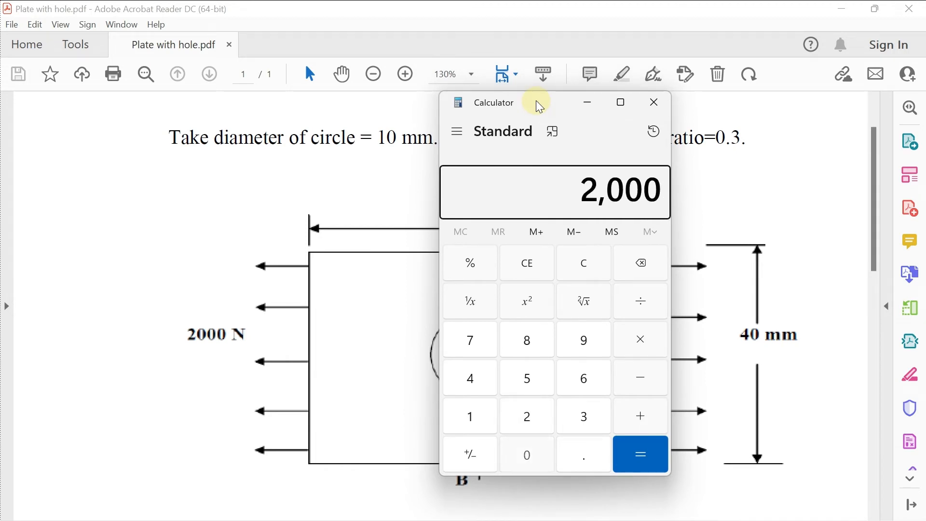
text(/.0)
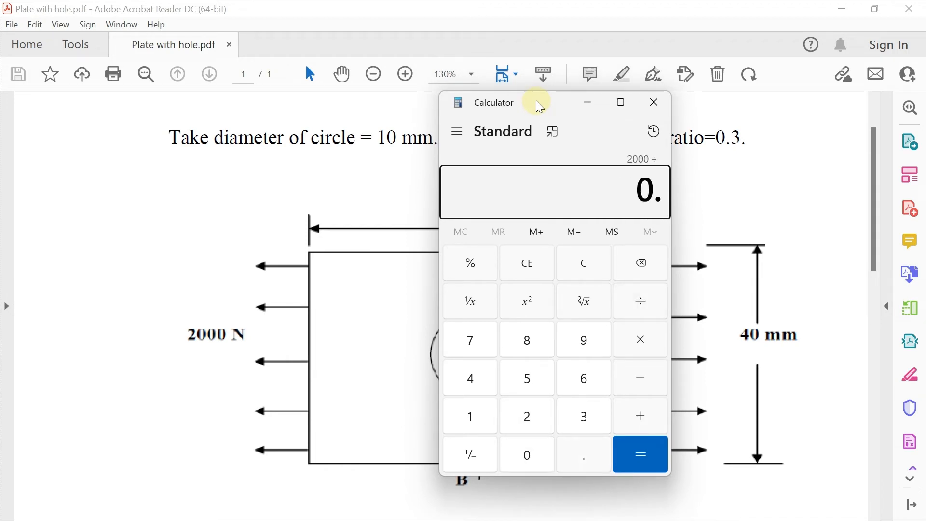
text(4)
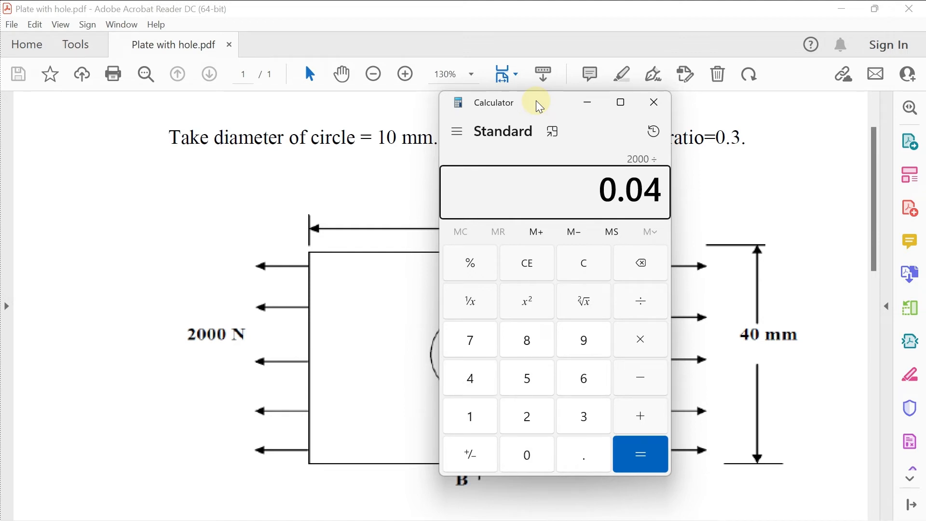
key(BackSpace)
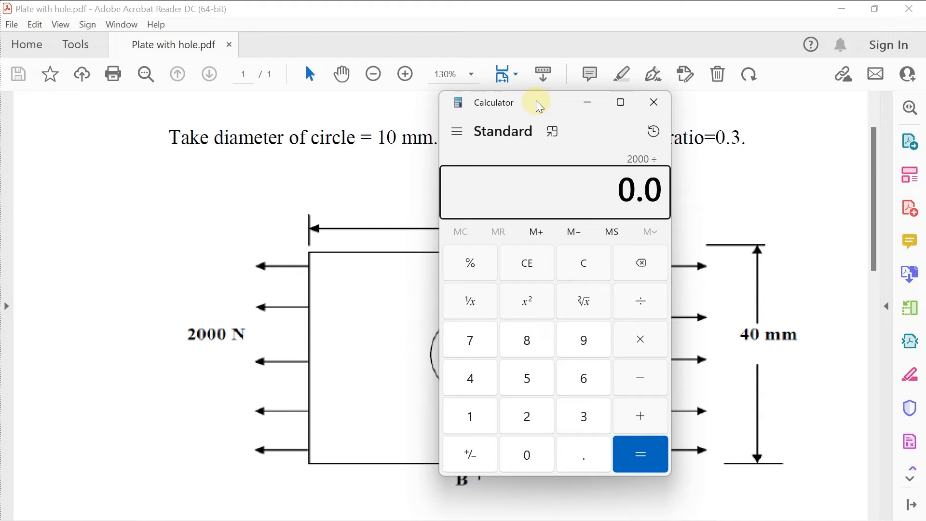
text(2)
key(Return)
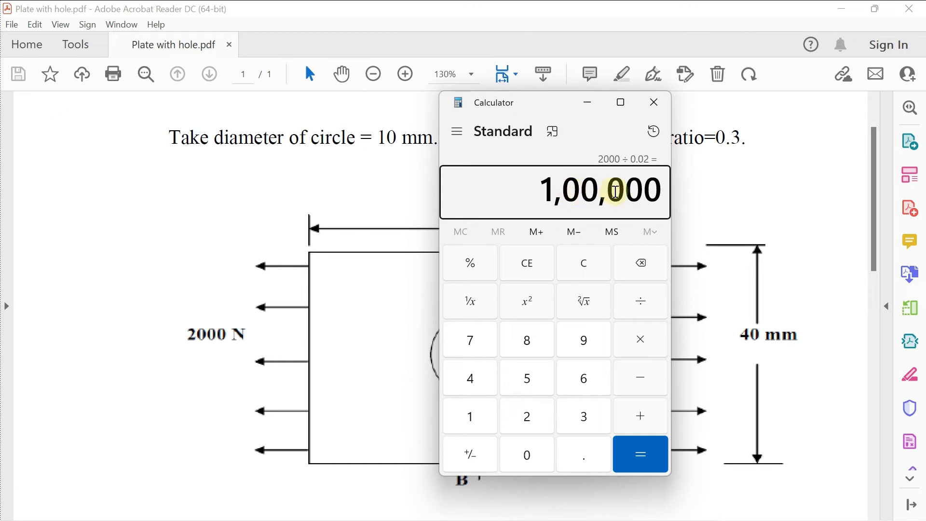
Return to ANSYS, bring back the hidden pressure dialog and apply a load PRES value of 1e5 on the right edge.
mouse_move(476, 519)
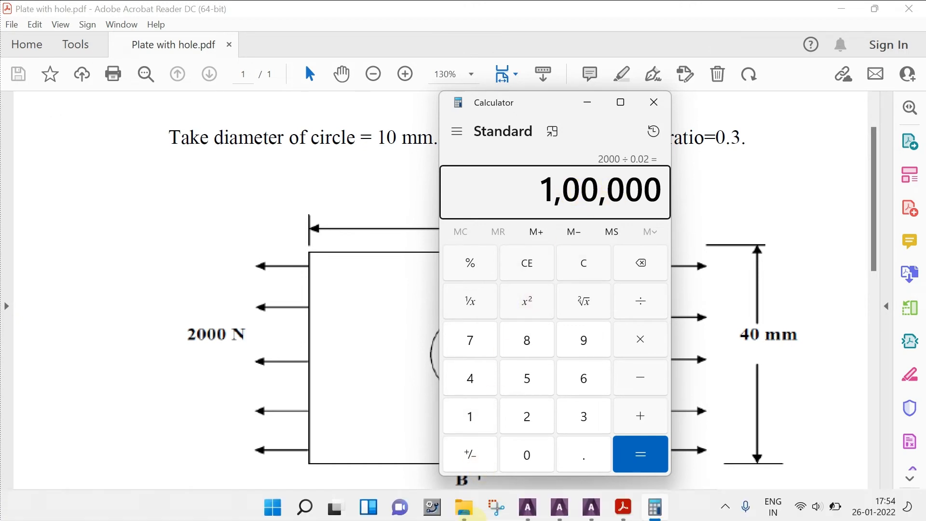
click(591, 505)
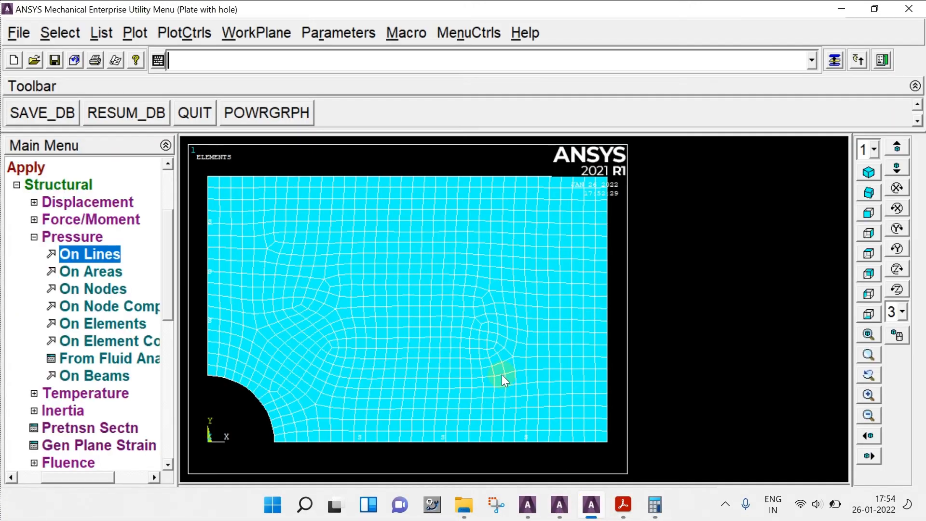
click(834, 60)
click(568, 209)
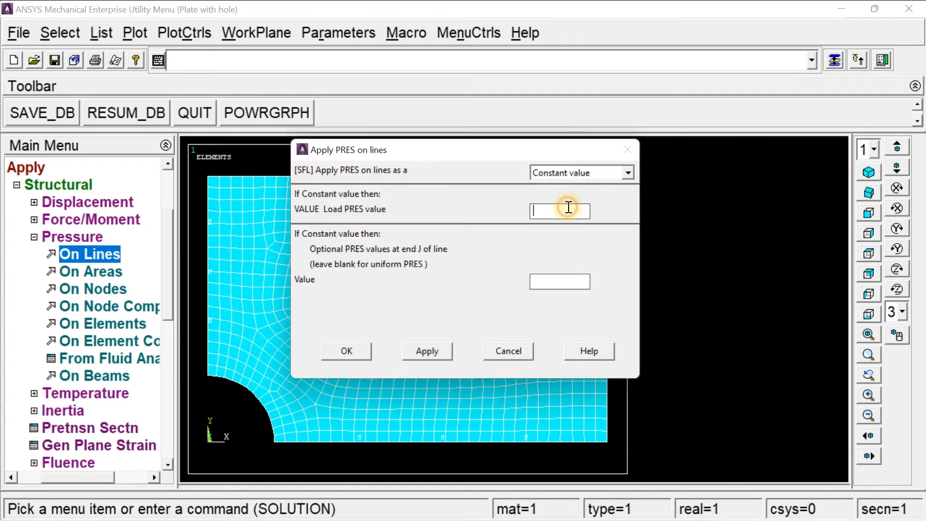
text(1e5)
click(347, 351)
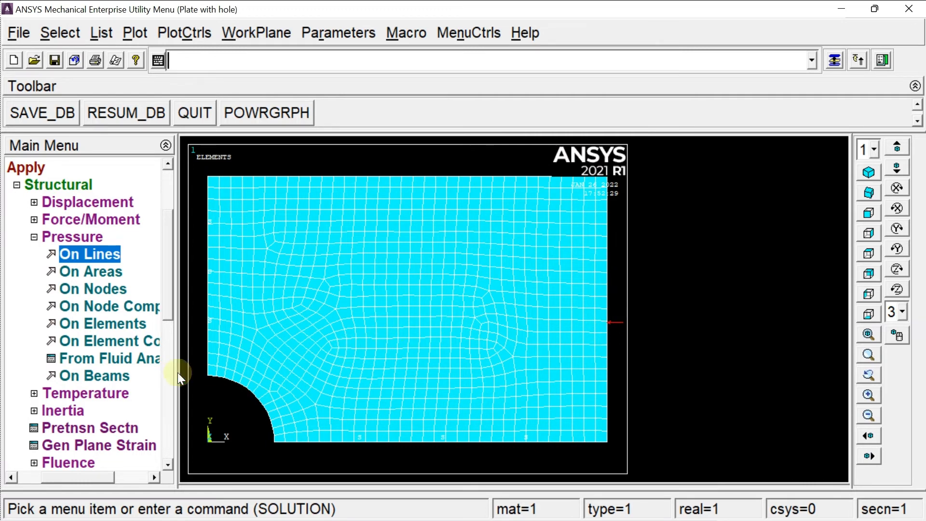
Delete the structural pressure load from the plate's right vertical line.
click(82, 235)
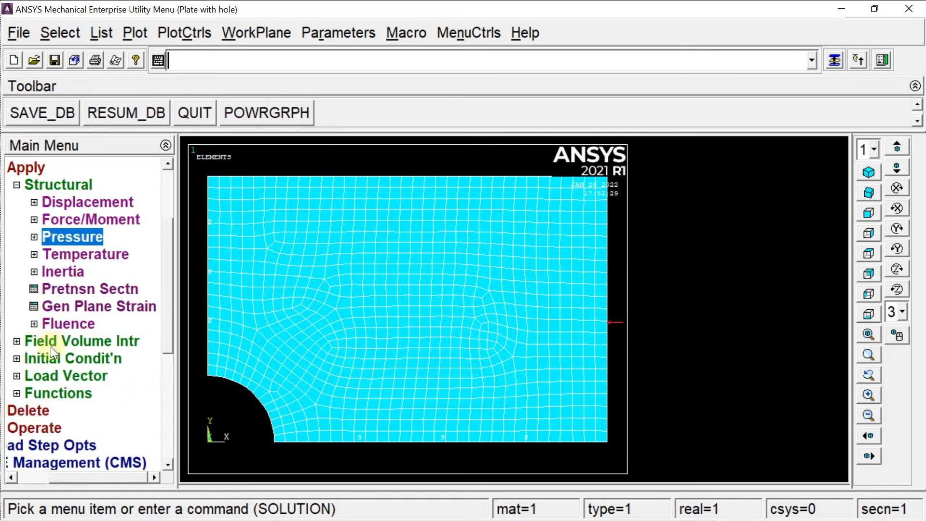
click(24, 414)
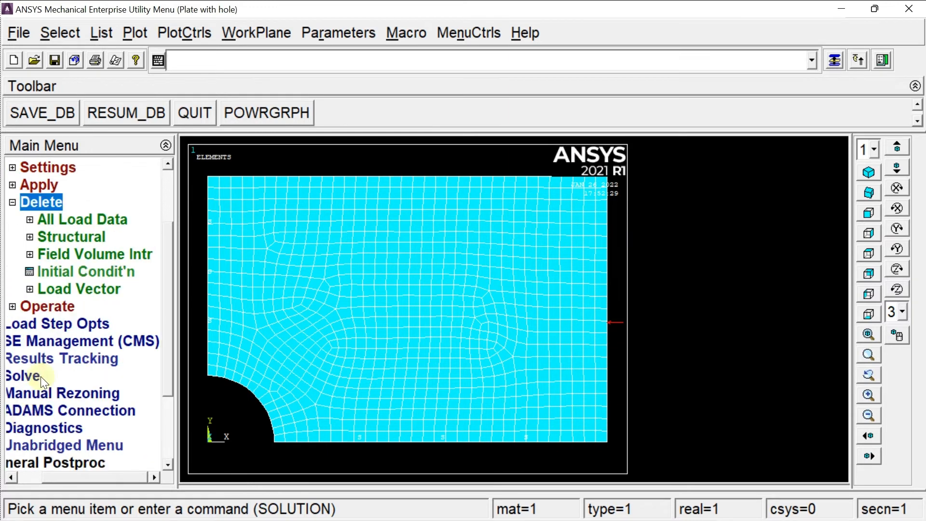
click(78, 236)
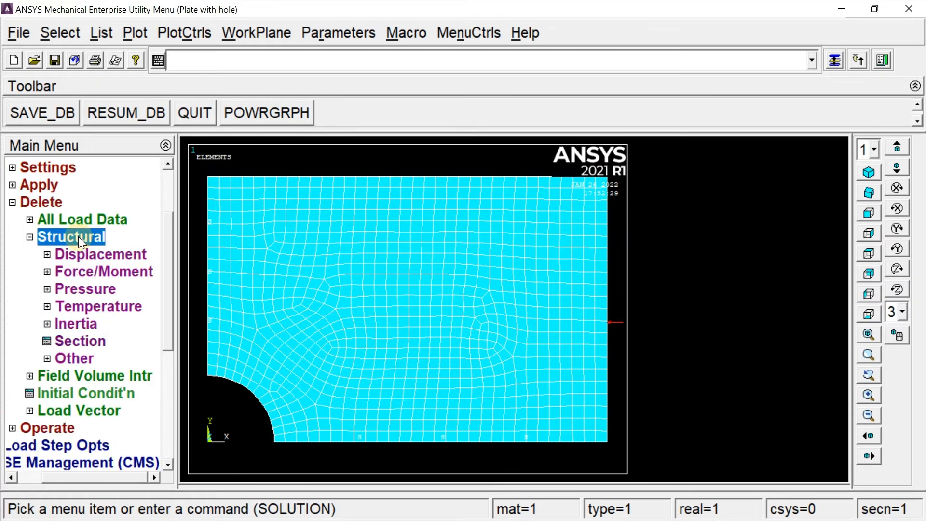
click(86, 288)
click(85, 306)
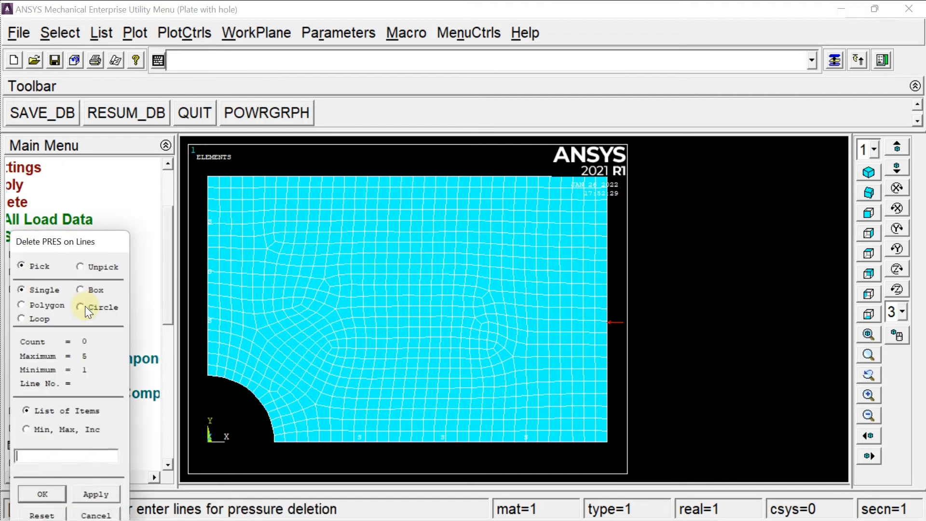
click(612, 292)
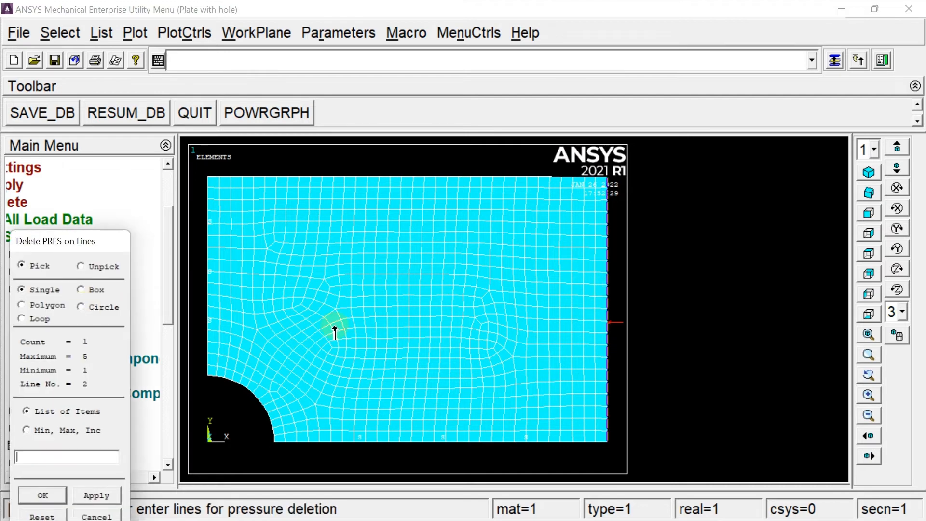
click(54, 491)
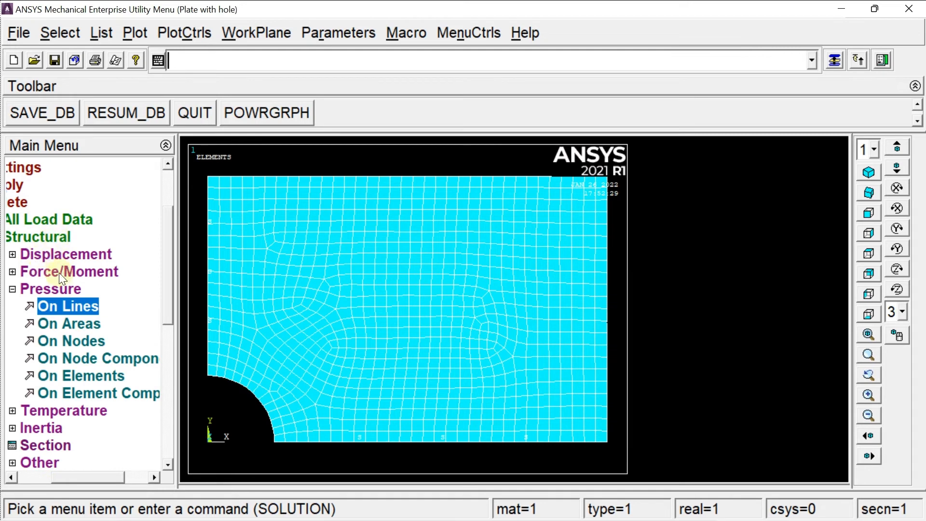
Apply a constant structural pressure of -100000 on the plate's right vertical line so the load pulls outward.
click(19, 185)
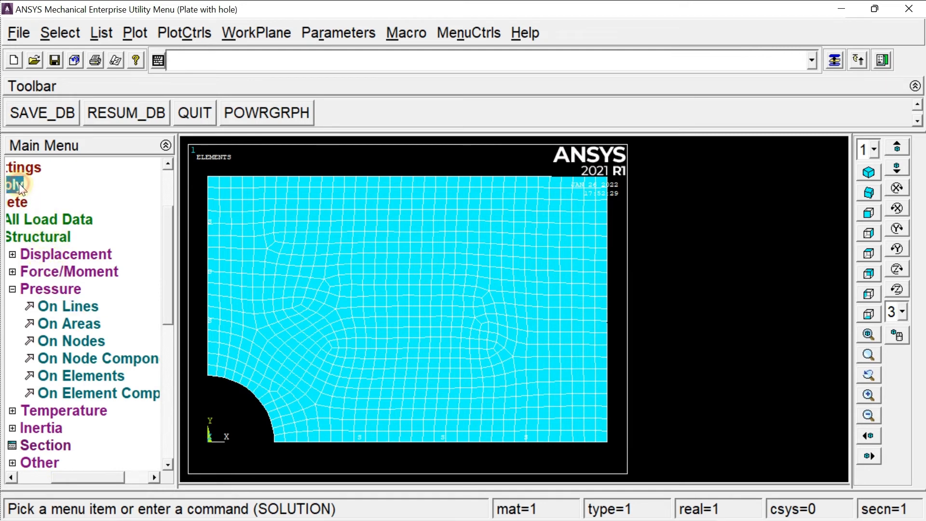
click(88, 254)
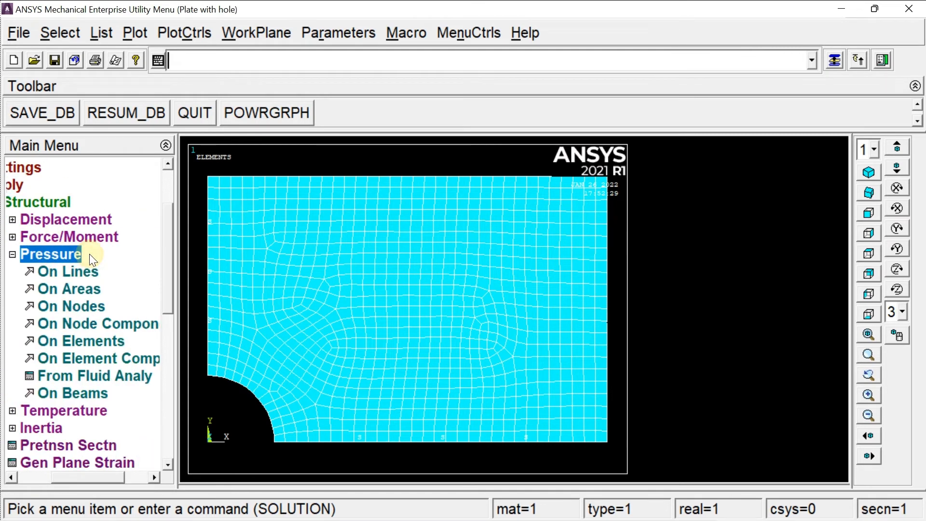
click(72, 274)
click(607, 288)
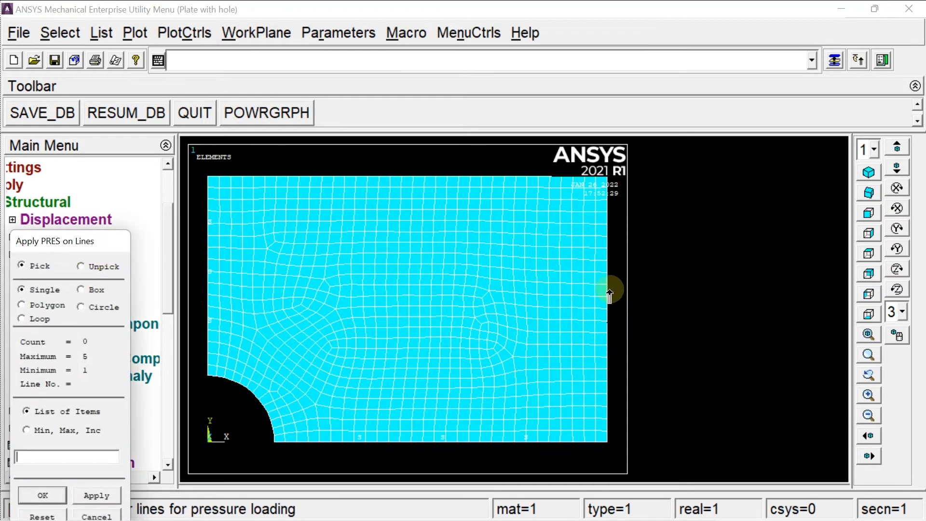
click(56, 494)
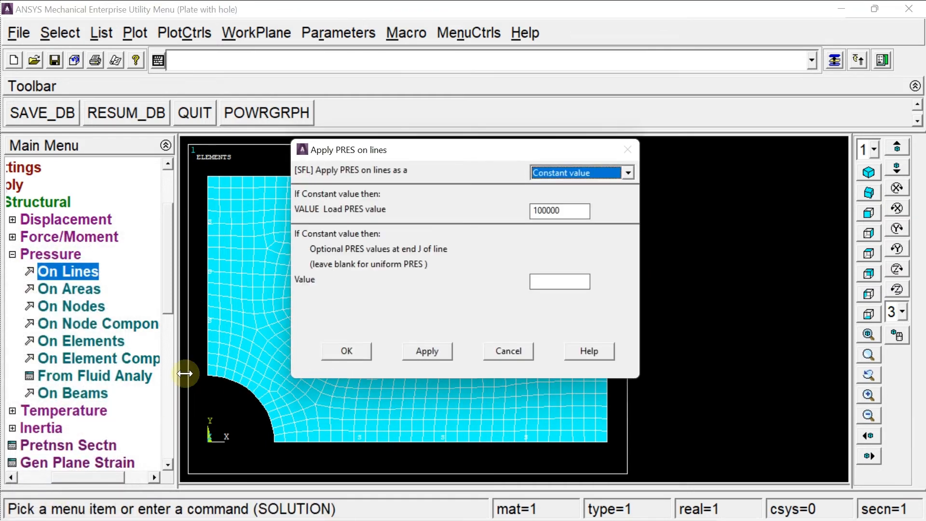
click(533, 210)
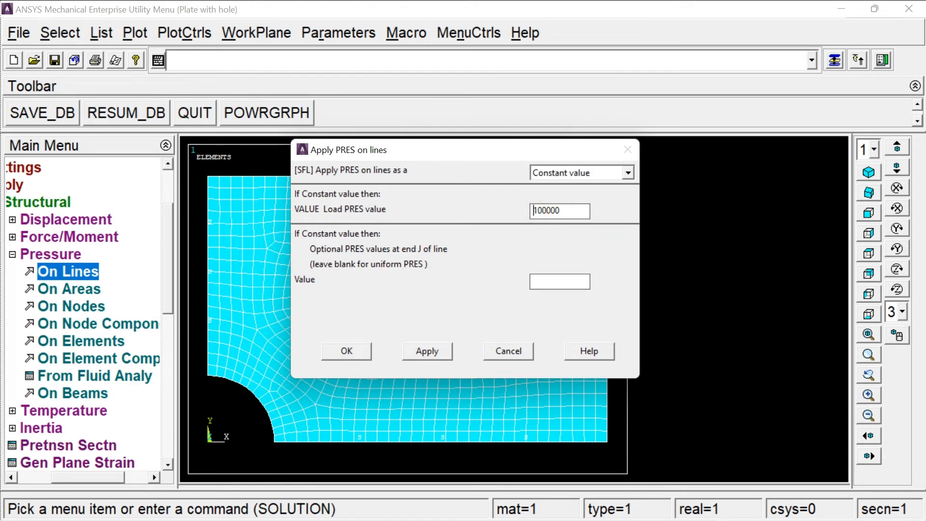
text(-)
click(346, 349)
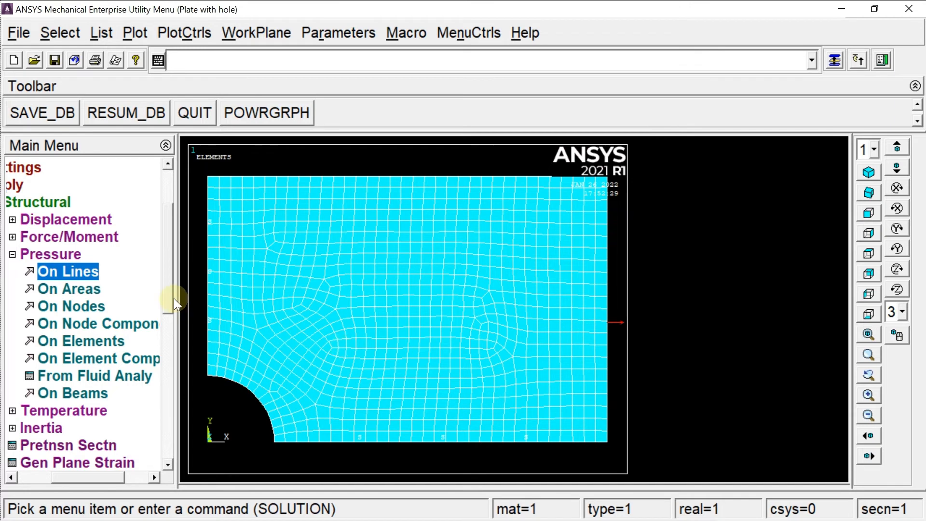
Solve the current load step and close the solution note and status listing.
click(43, 252)
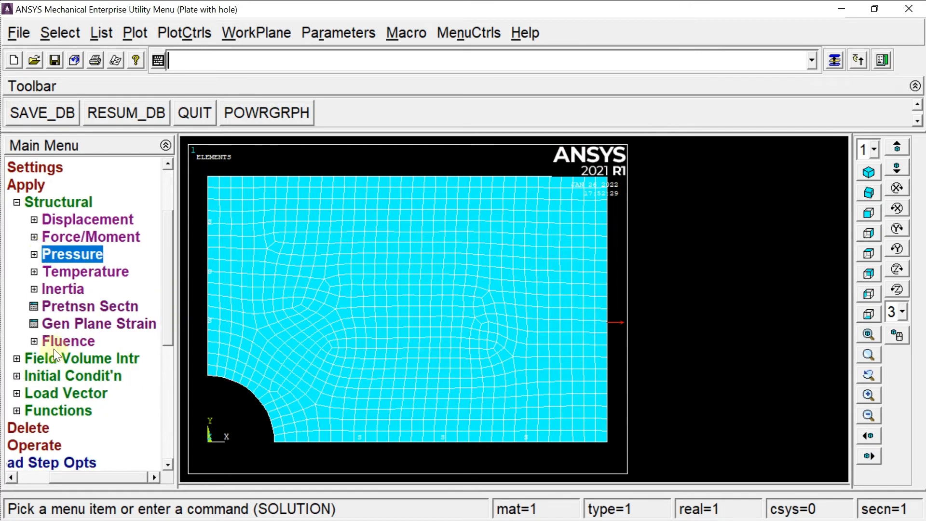
click(63, 204)
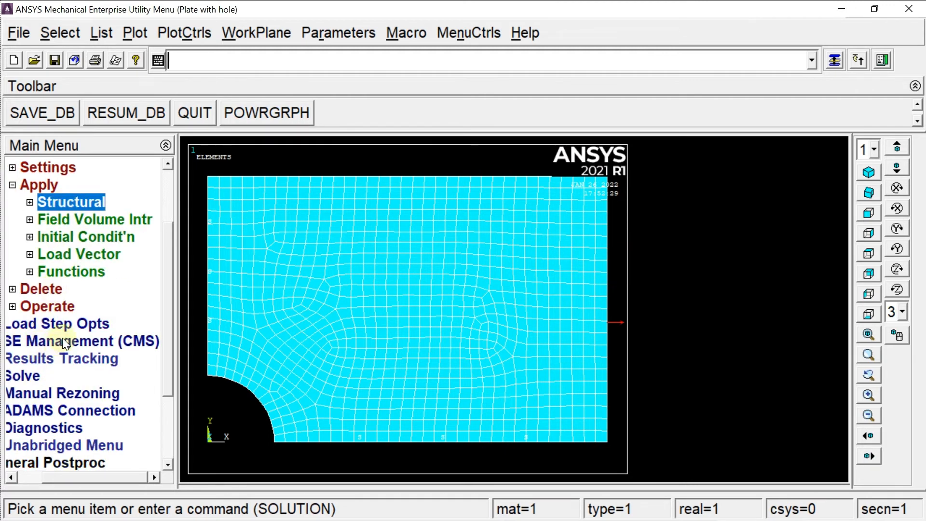
click(28, 372)
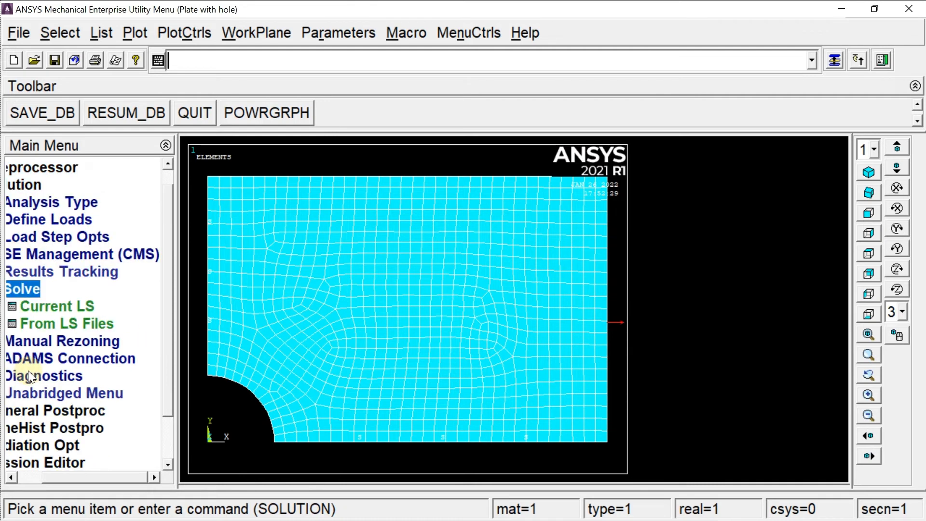
click(68, 308)
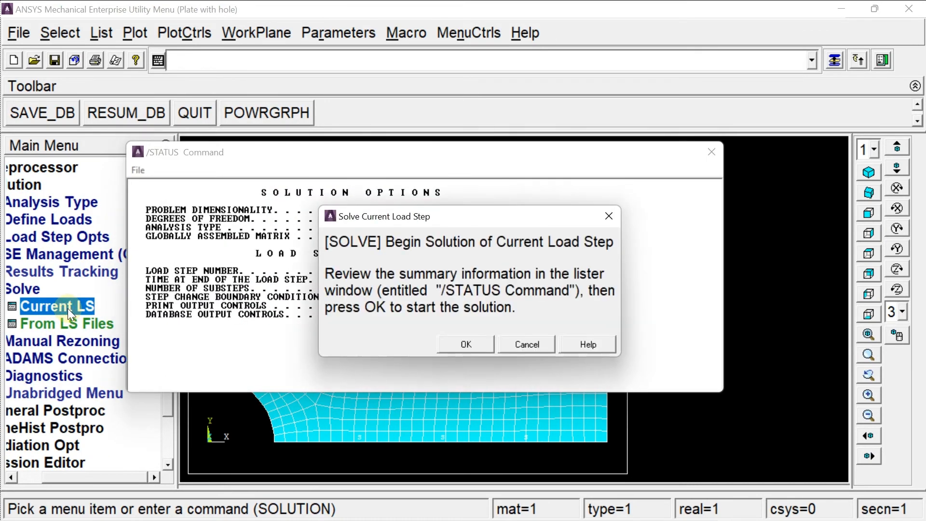
click(466, 344)
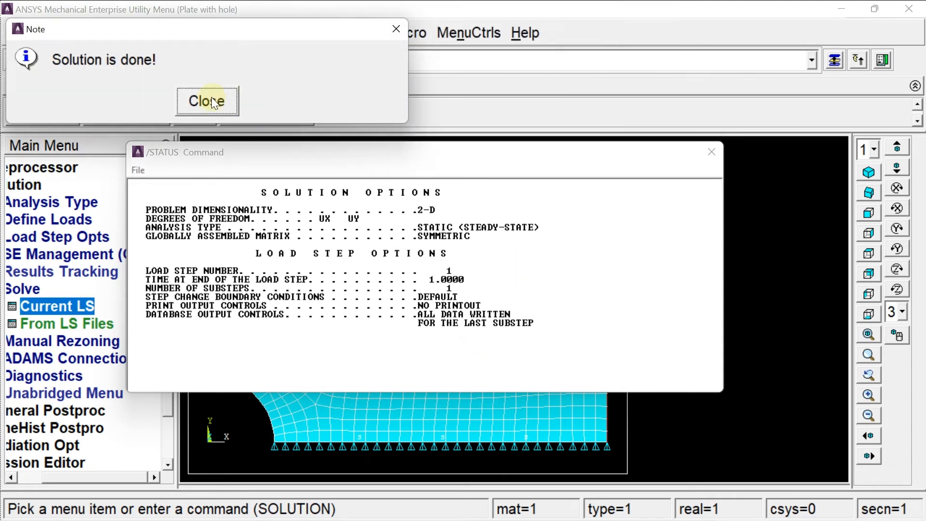
click(211, 97)
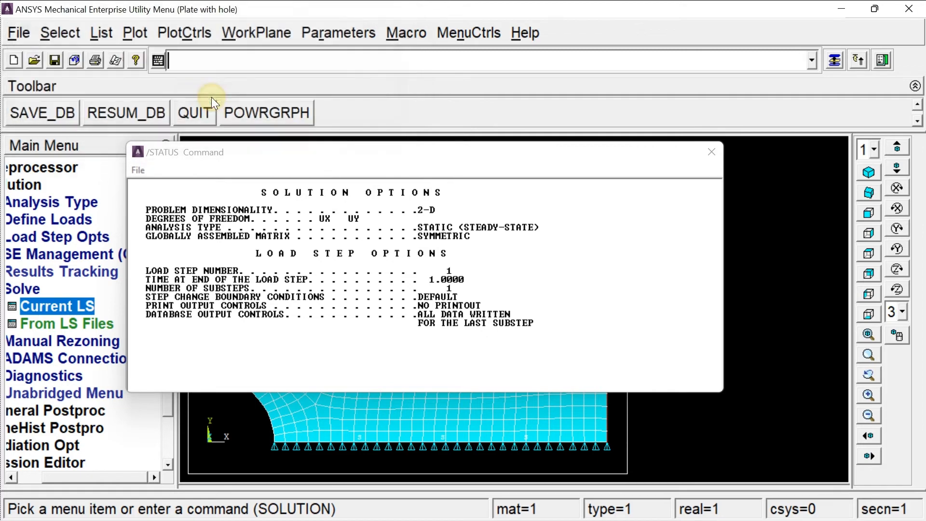
click(711, 152)
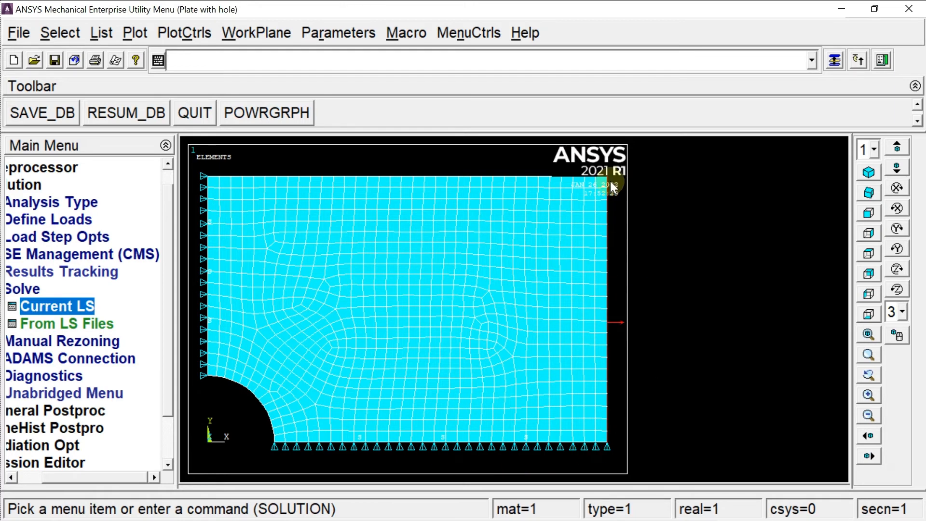
Plot the nodal solution contour of the displacement vector sum with the deformed shape only.
click(37, 410)
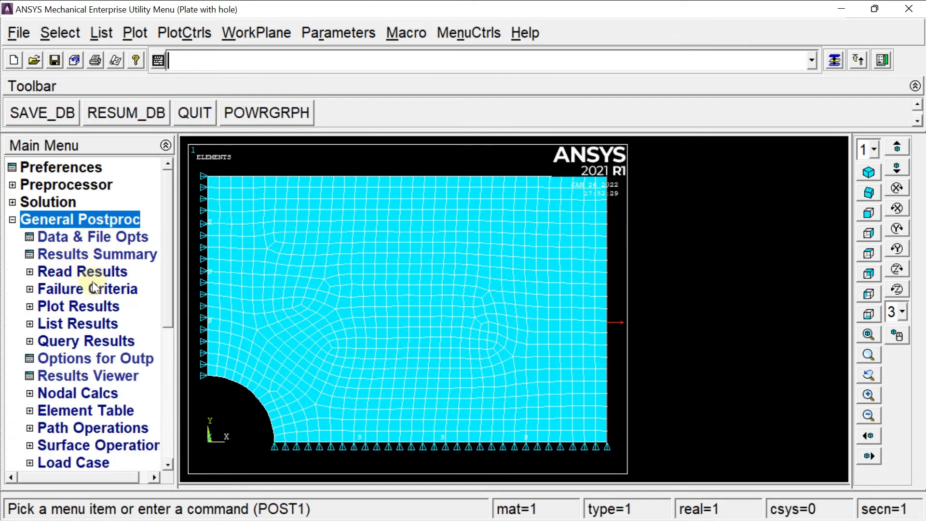
click(82, 306)
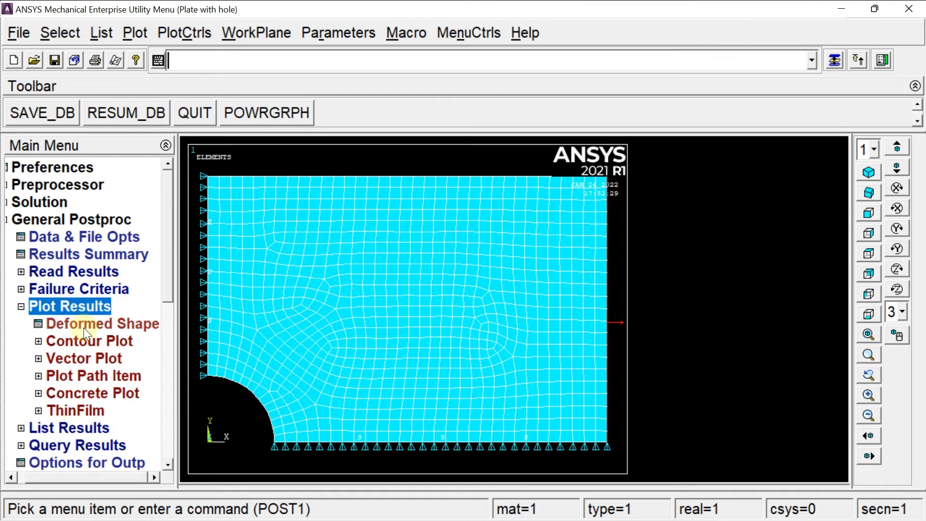
click(89, 342)
click(87, 360)
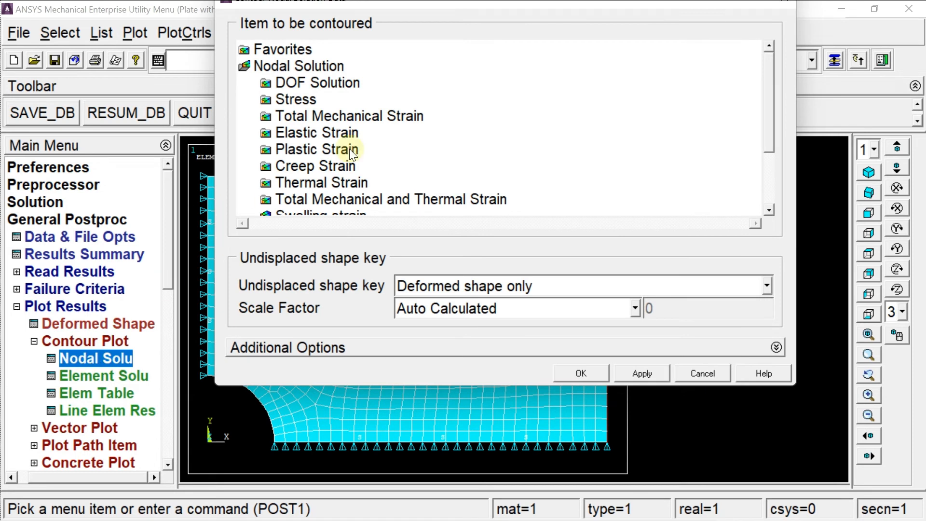
double_click(310, 83)
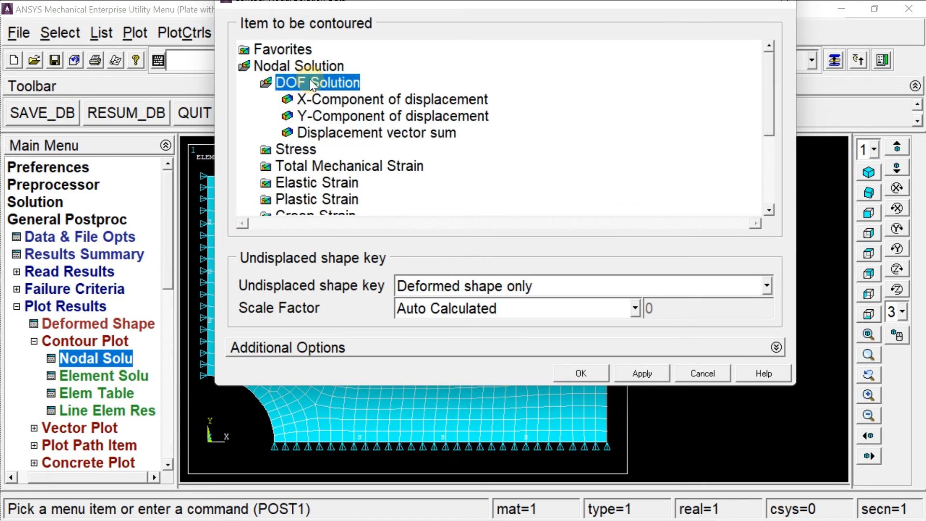
click(338, 133)
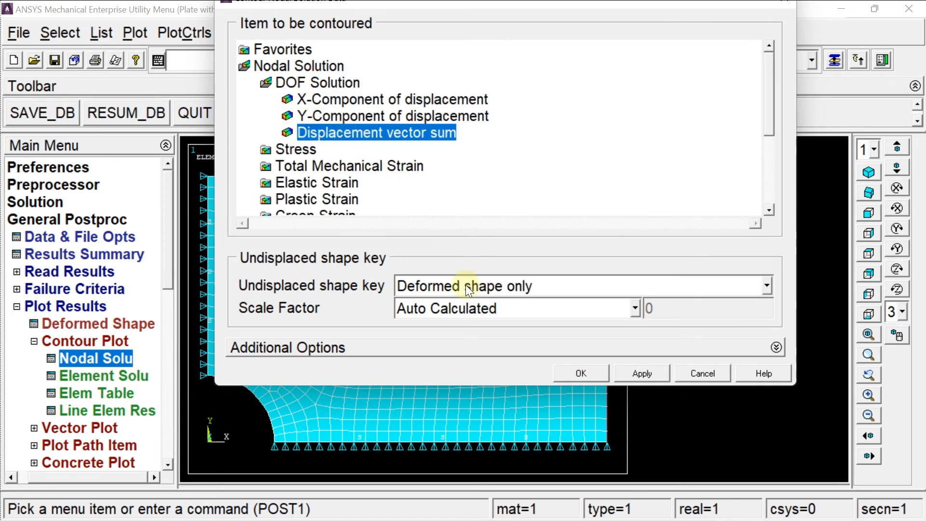
click(581, 372)
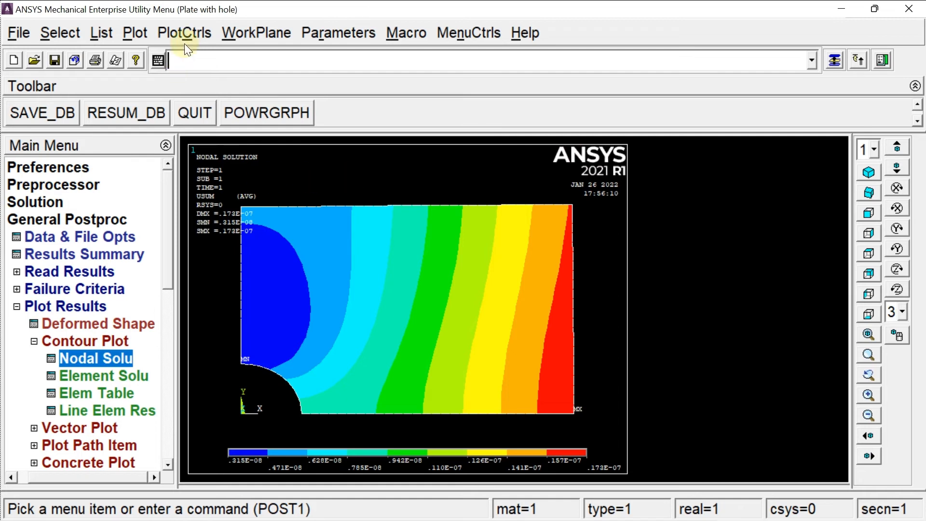
Expand the quarter-model contour plot to the full plate using 1/4 dihedral symmetry.
click(192, 29)
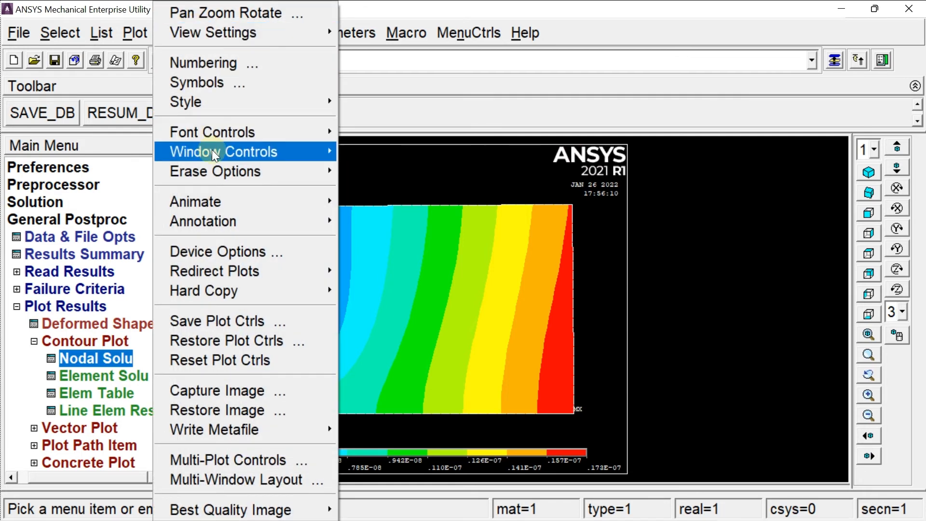
mouse_move(255, 100)
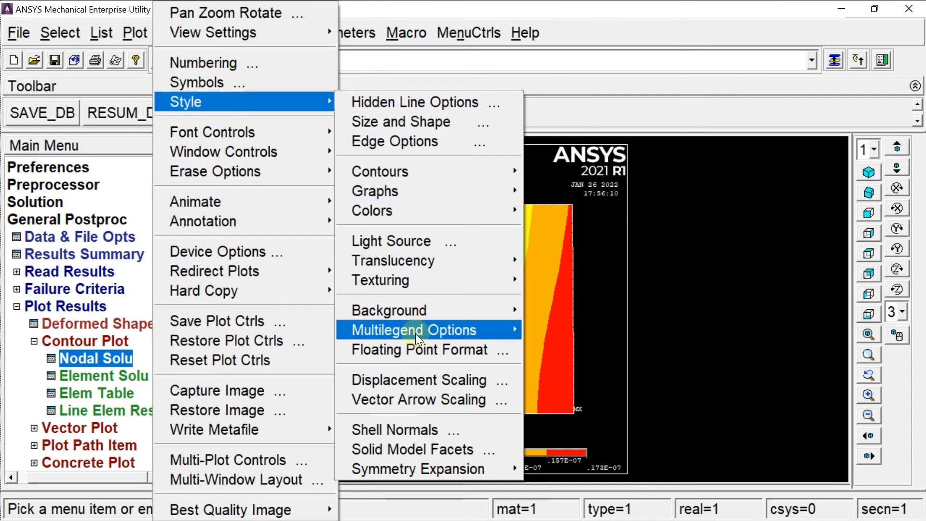
mouse_move(418, 471)
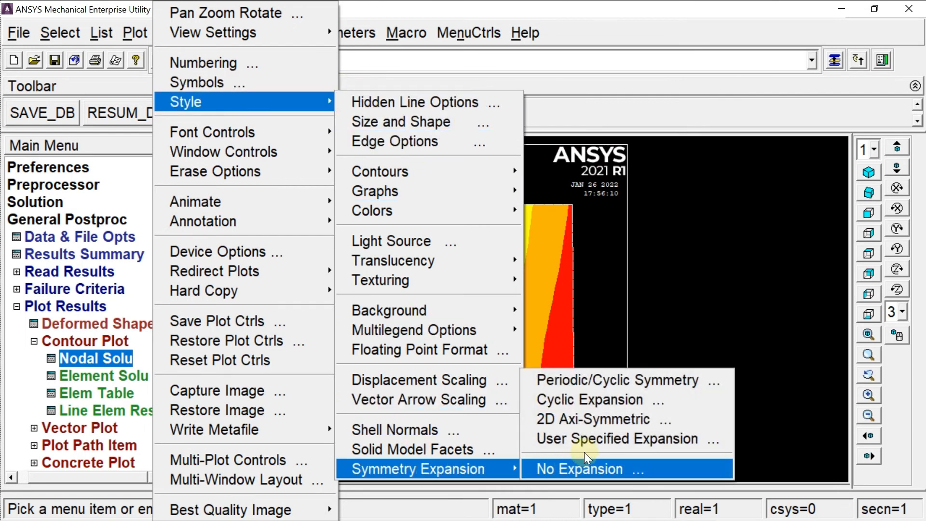
click(614, 384)
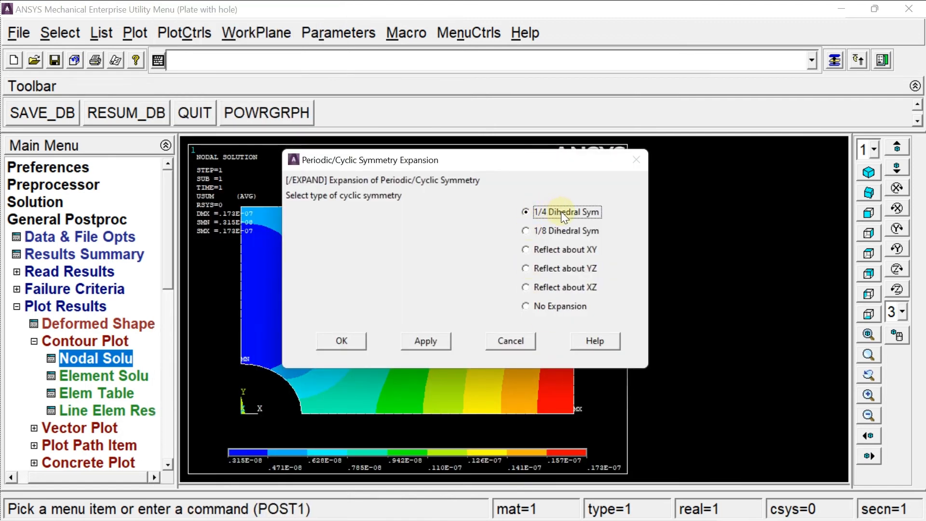
click(341, 341)
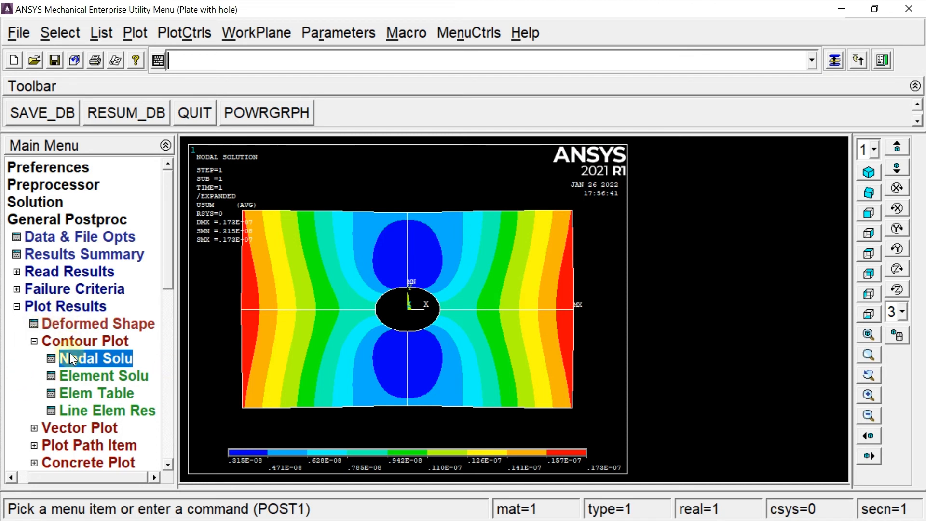
Try to plot the nodal solution contour of von Mises stress with the deformed shape only.
click(100, 358)
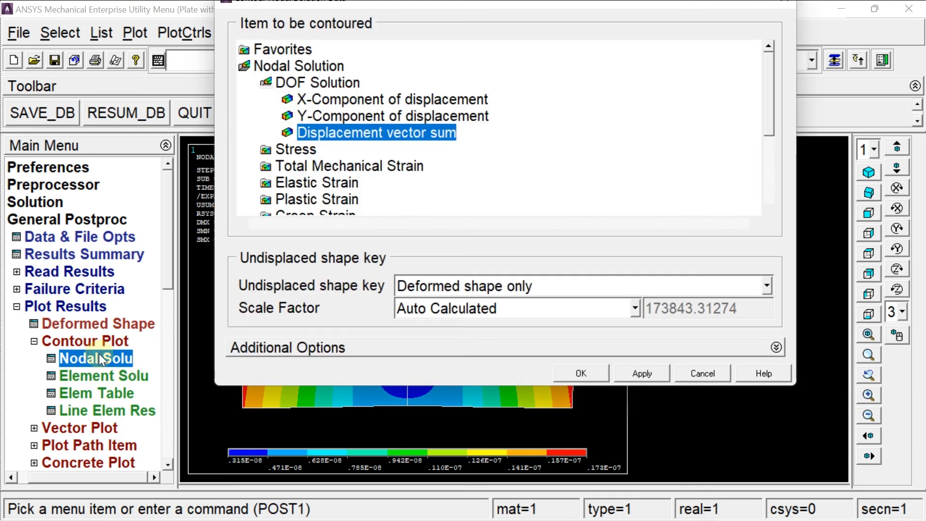
click(299, 150)
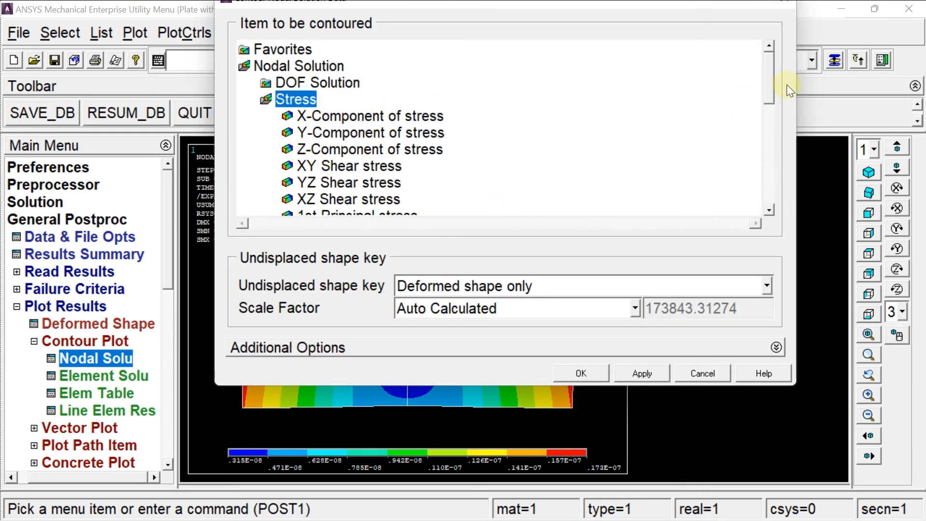
drag(768, 77, 765, 131)
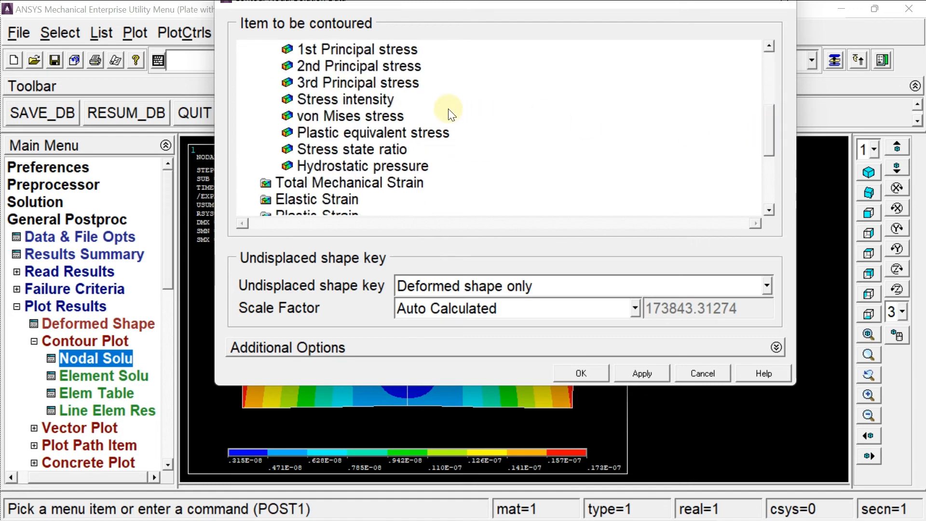
click(384, 125)
click(584, 370)
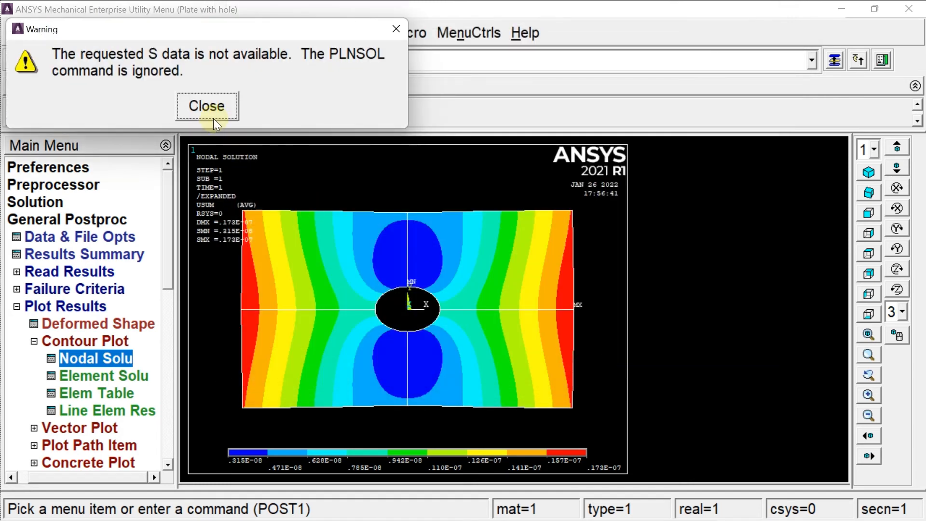
click(204, 111)
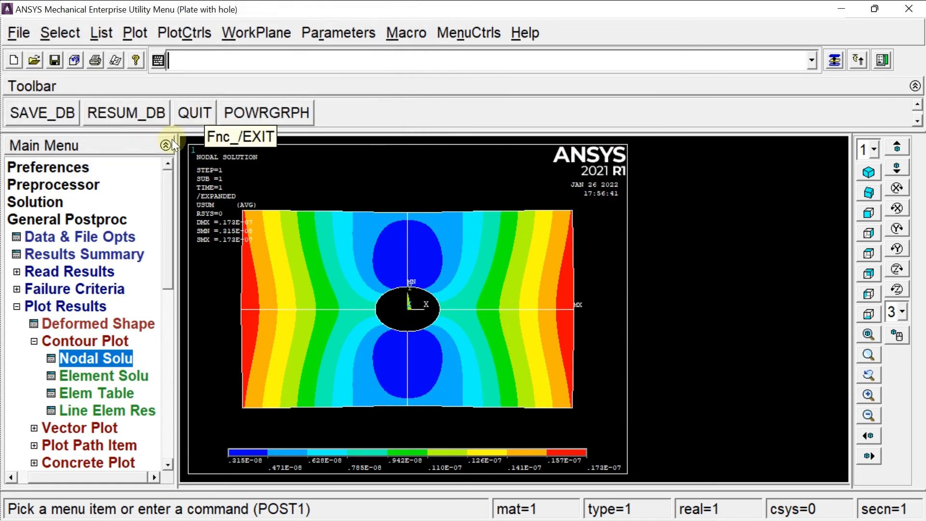
Read the last set of results into the postprocessor.
click(81, 269)
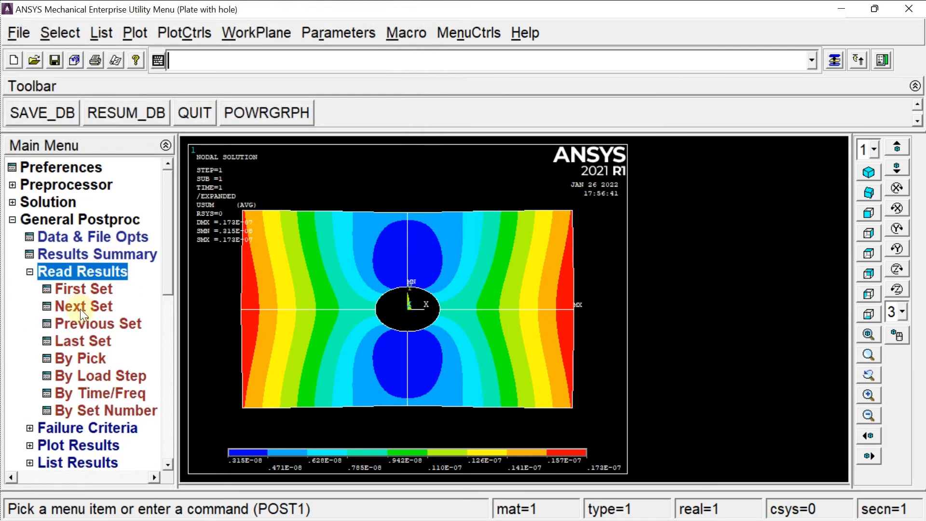
click(89, 337)
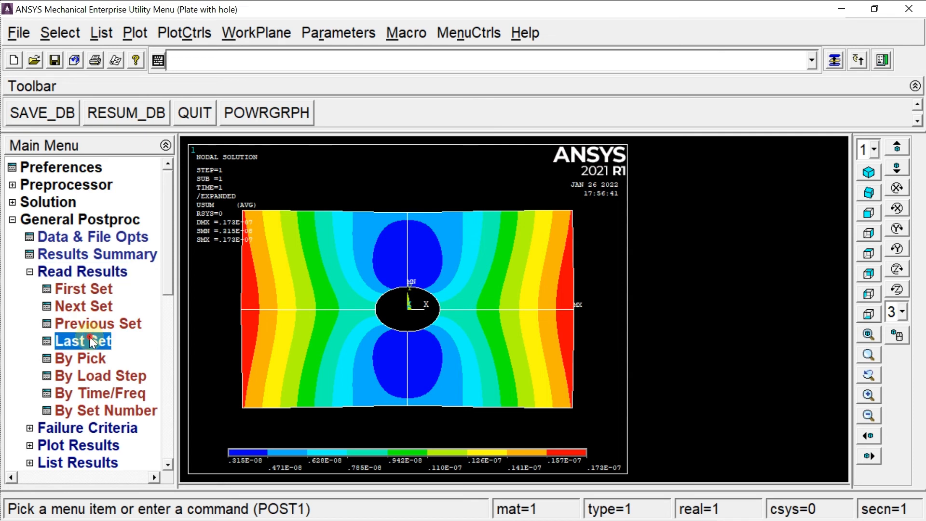
click(89, 268)
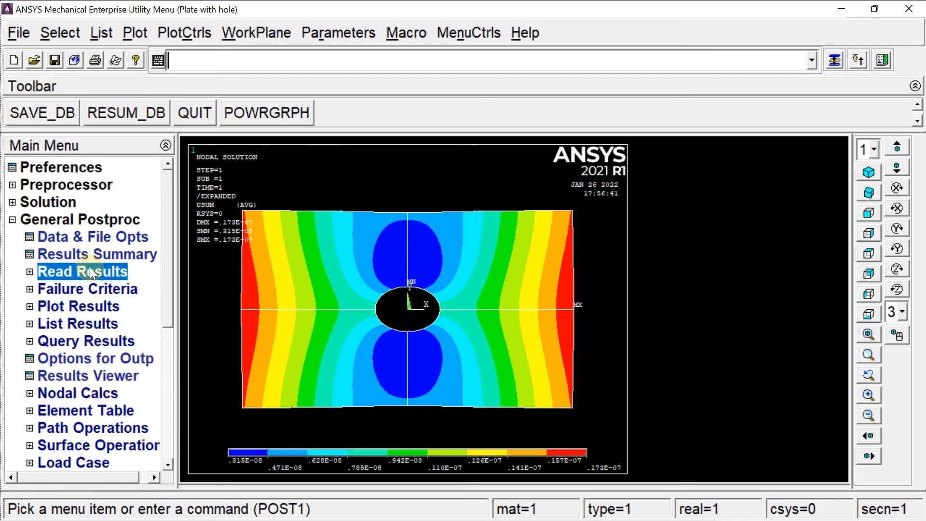
Plot the nodal solution contour of von Mises stress on the full plate with the deformed shape only.
click(80, 305)
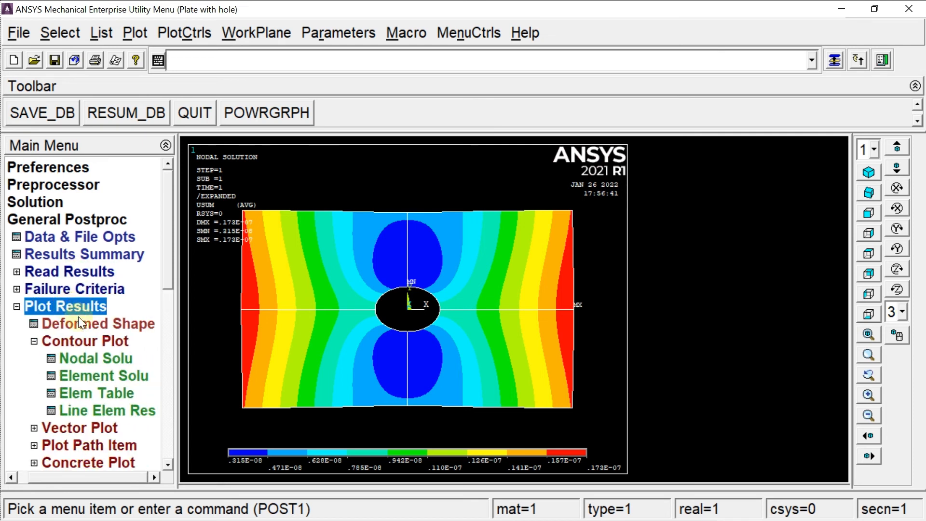
click(85, 358)
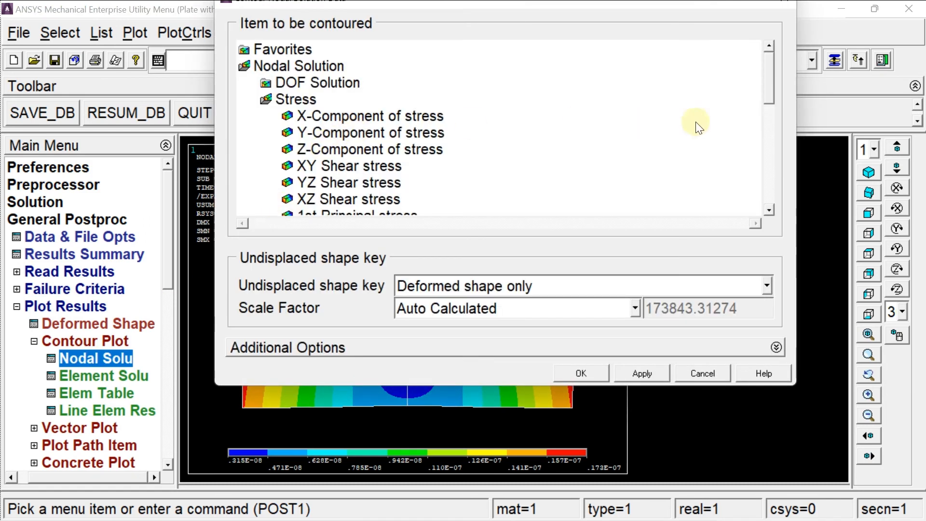
drag(771, 88, 766, 131)
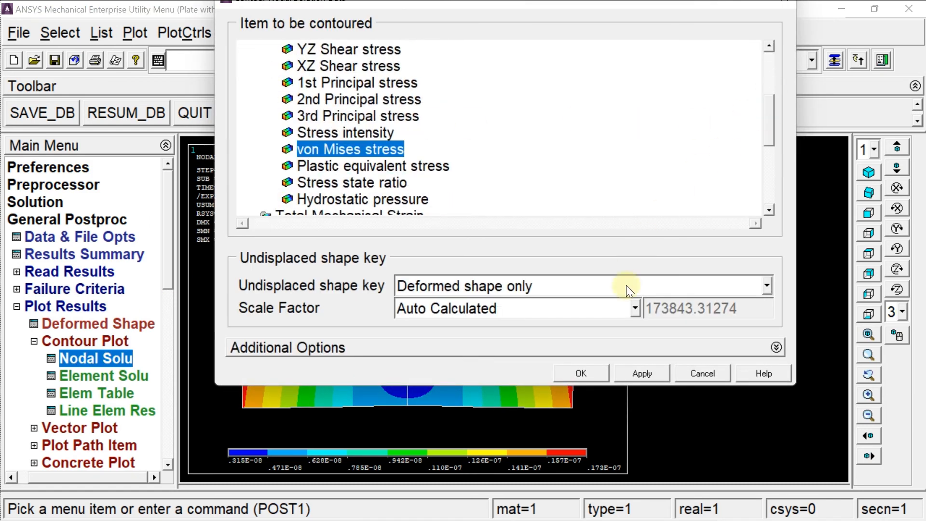
click(586, 371)
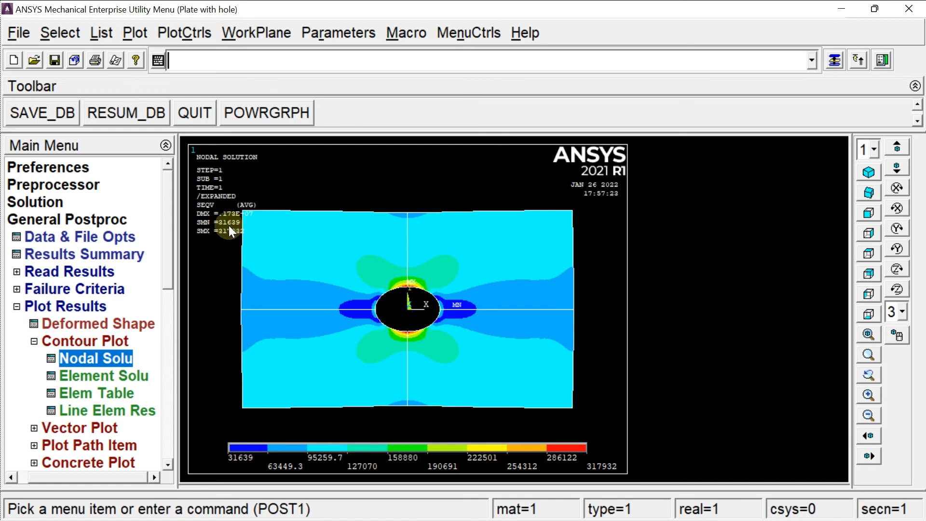
Set the plot's legend font to Courier New Regular, size 11, and replot the stress contour.
right_click(211, 221)
click(238, 261)
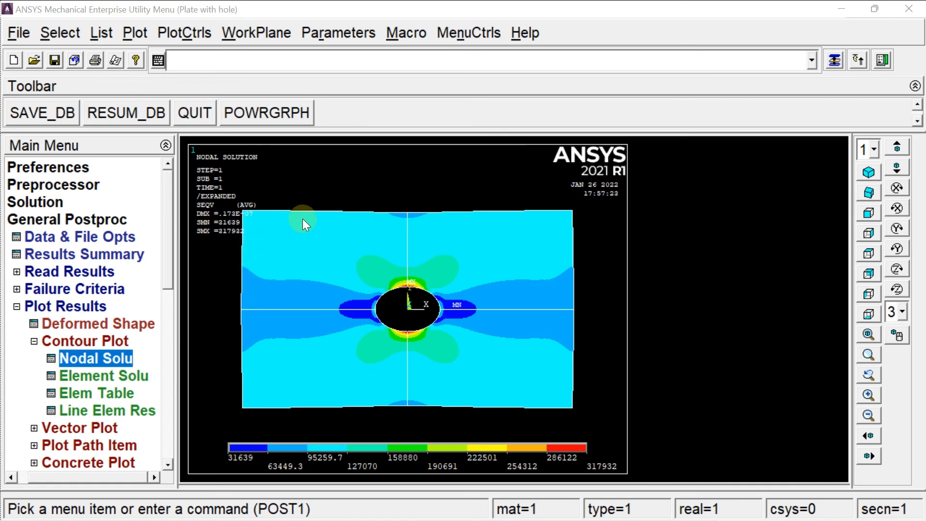
click(286, 180)
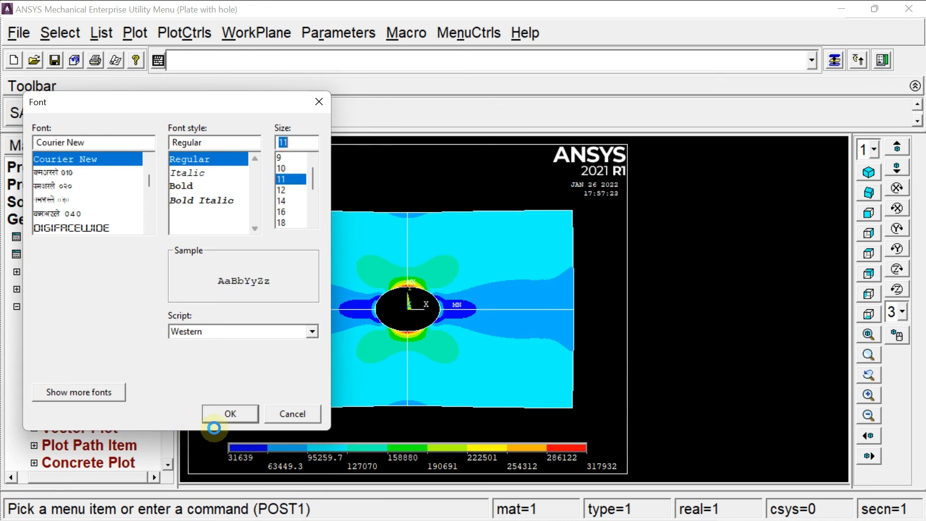
click(230, 413)
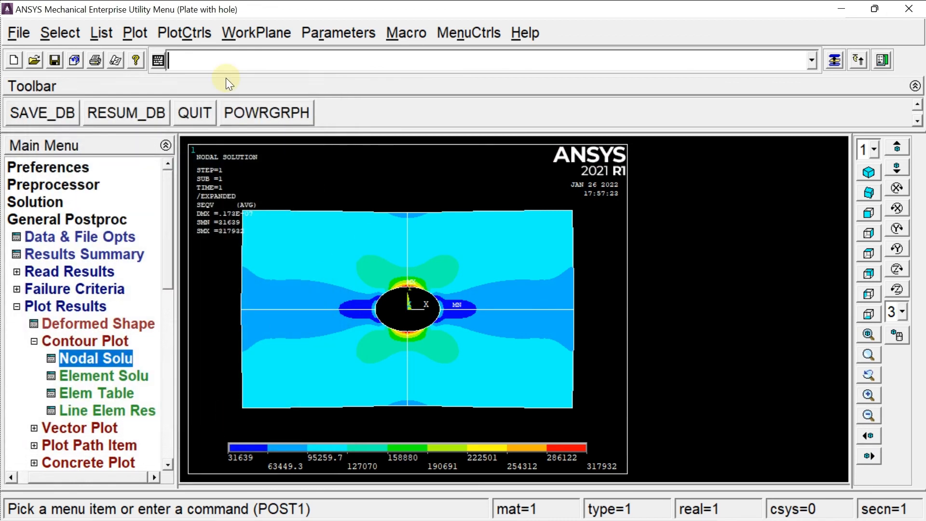
click(137, 33)
click(151, 56)
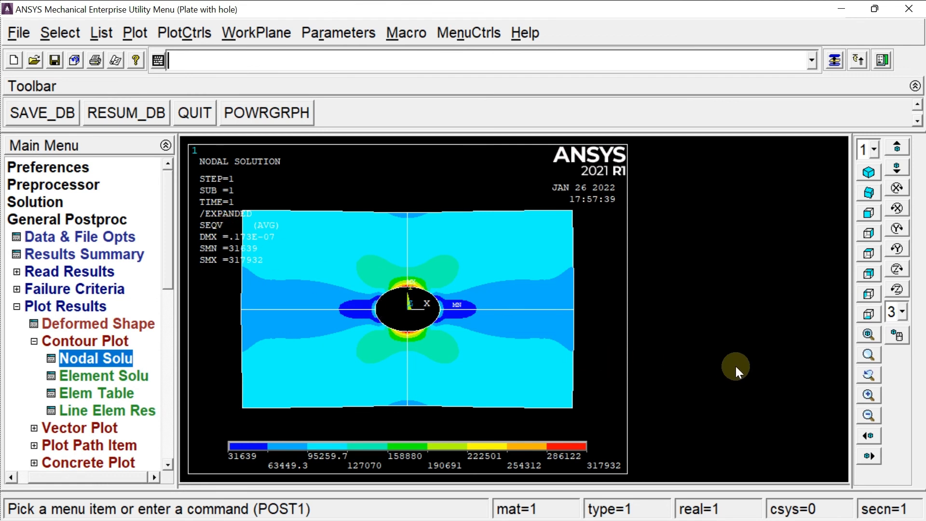
click(871, 454)
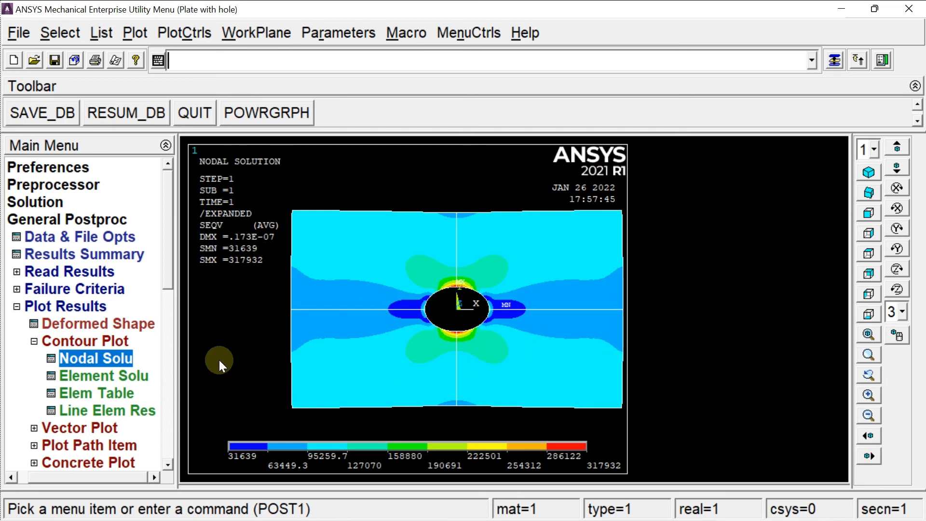
Animate the deformed results with von Mises stress (SEQV) contours, set the playback delay to 42, and close the animation controller.
click(68, 301)
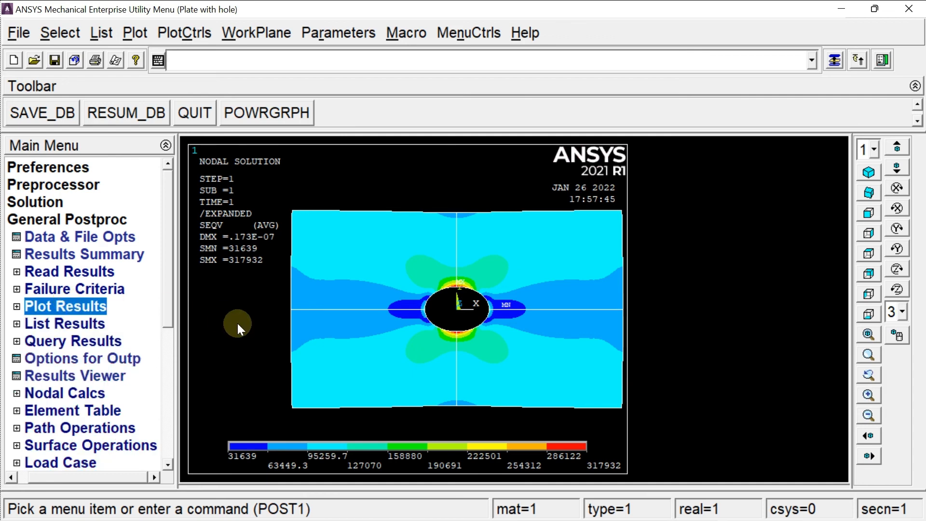
click(190, 36)
mouse_move(211, 199)
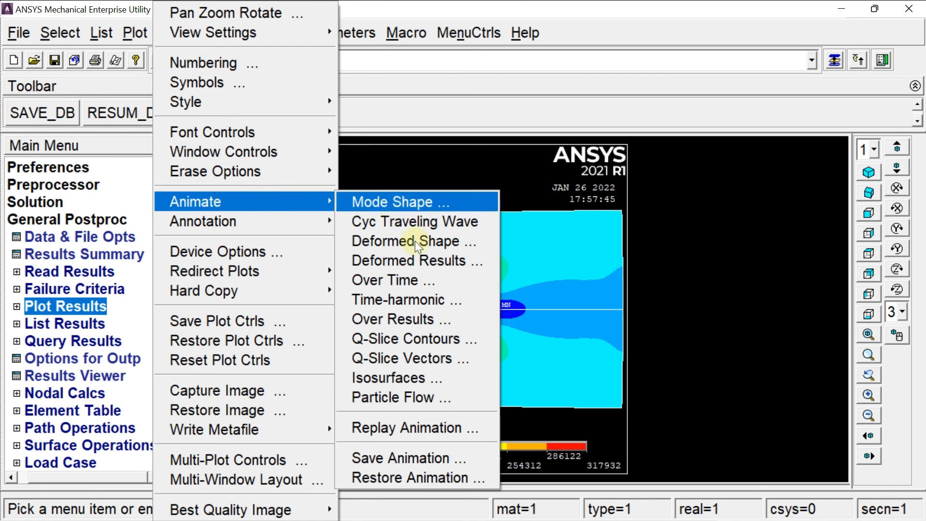
click(421, 259)
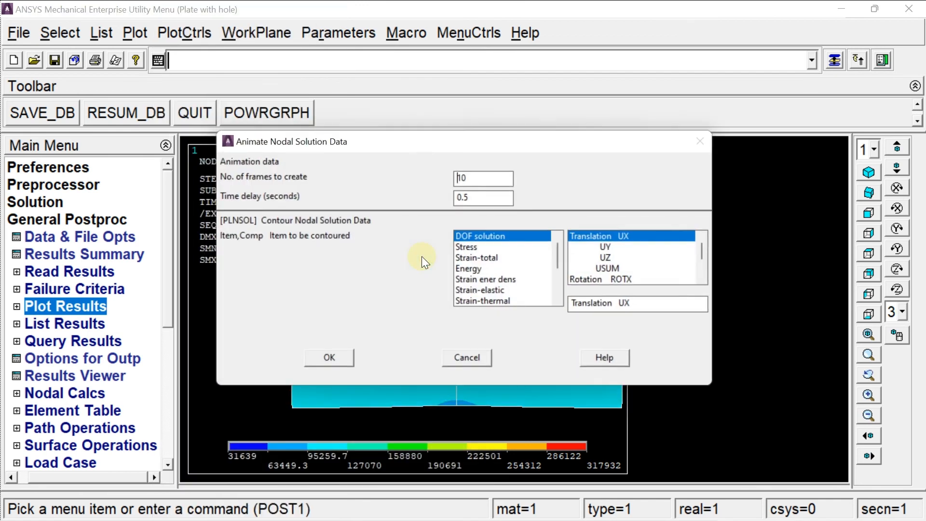
click(480, 247)
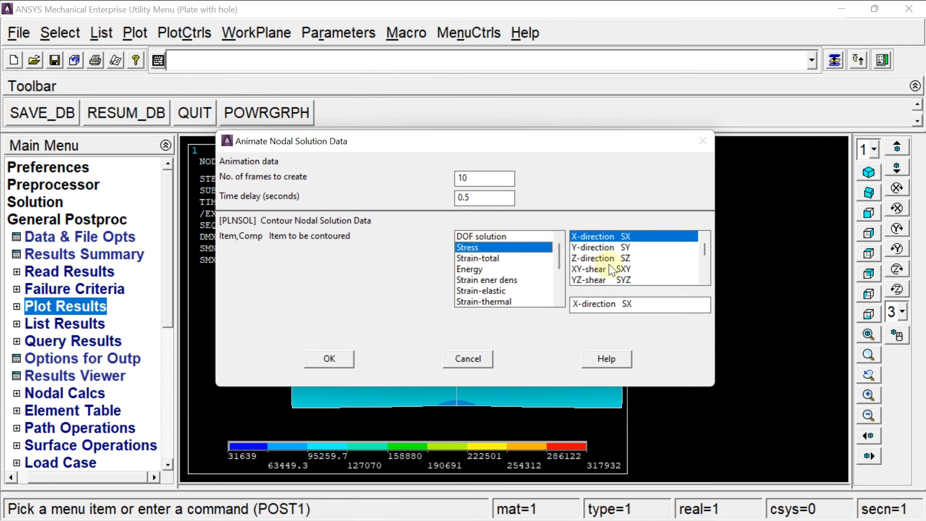
drag(703, 250, 702, 266)
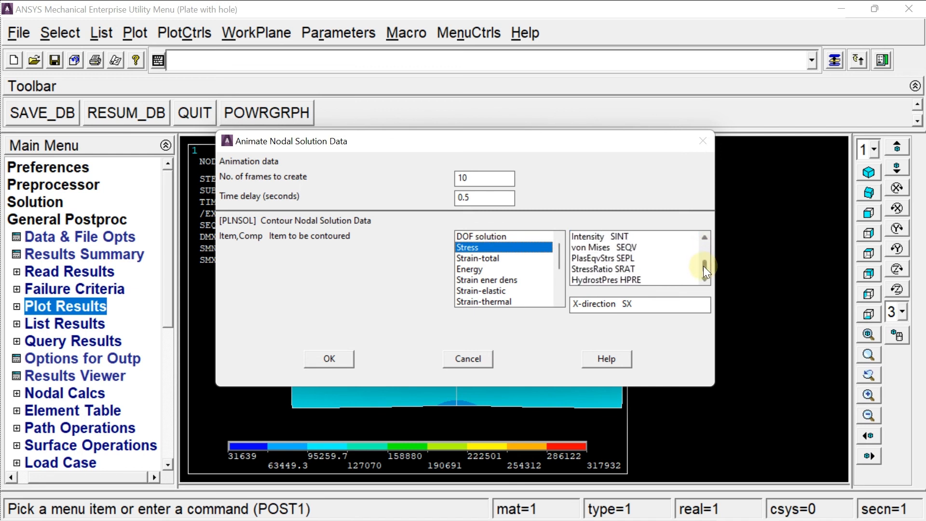
click(627, 248)
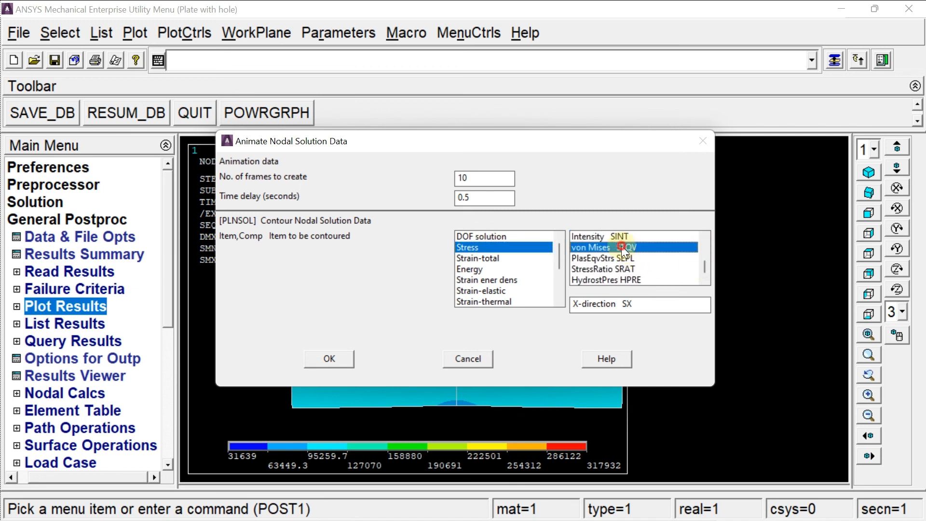
click(333, 356)
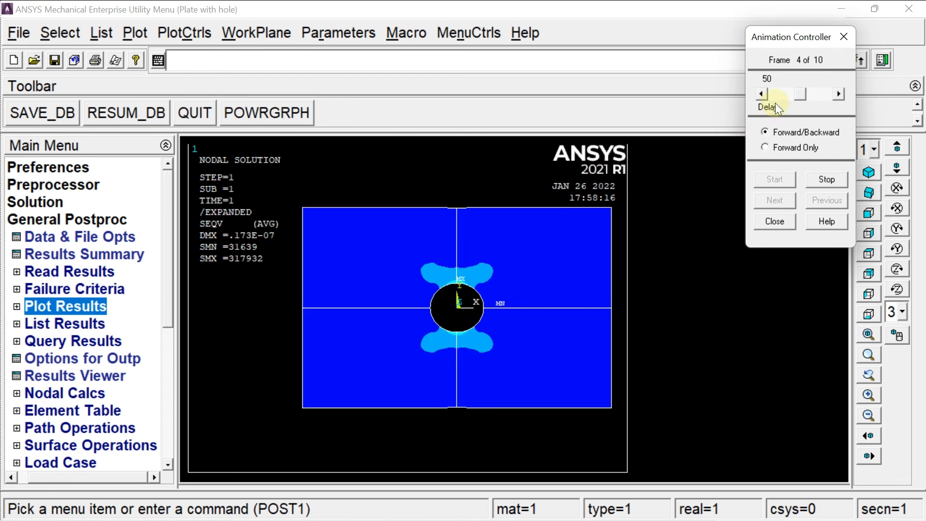
drag(800, 96, 794, 96)
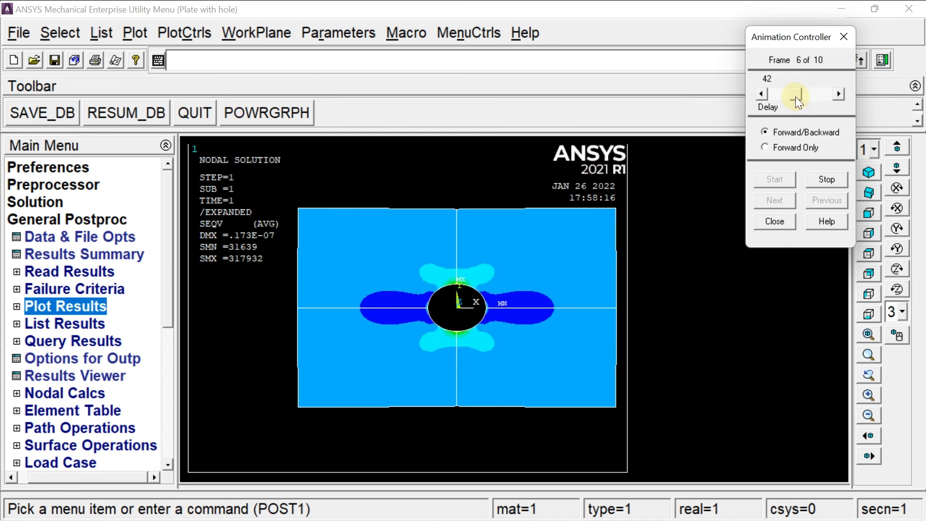
click(780, 215)
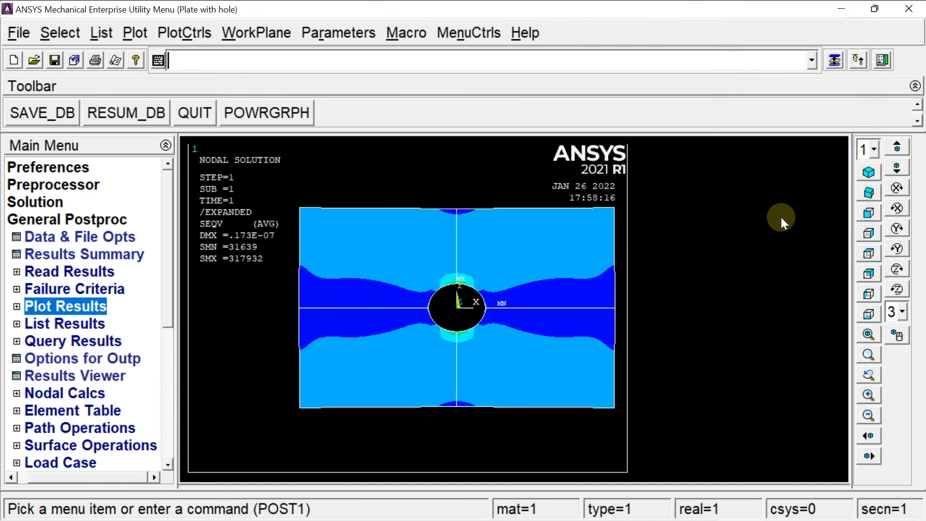